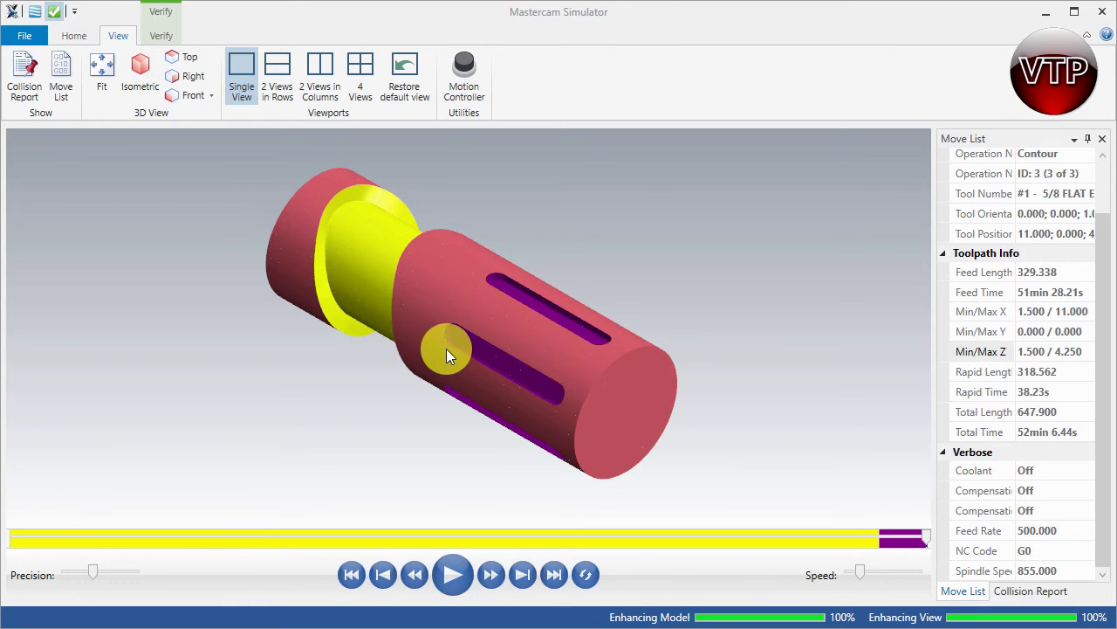
Examine the simulated part's angled groove and lengthwise slots from several angles and in the Front view.
{"action": "left_click_drag", "start_coordinate": [570, 390], "coordinate": [570, 334]}
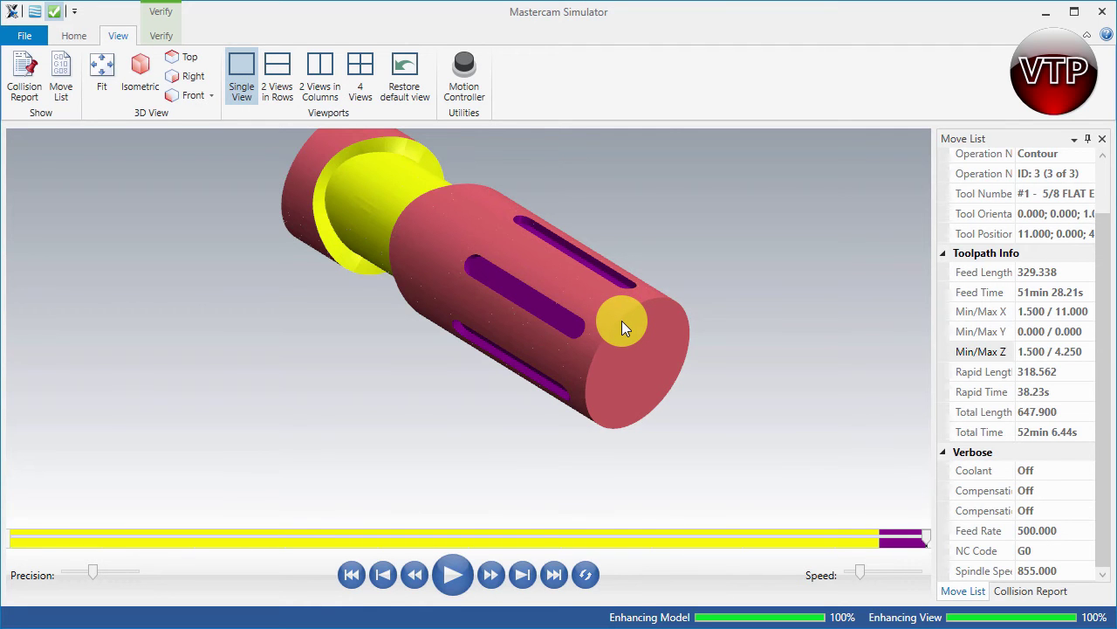
{"action": "scroll", "coordinate": [500, 242], "scroll_direction": "down", "scroll_amount": 3}
{"action": "scroll", "coordinate": [470, 210], "scroll_direction": "up", "scroll_amount": 3}
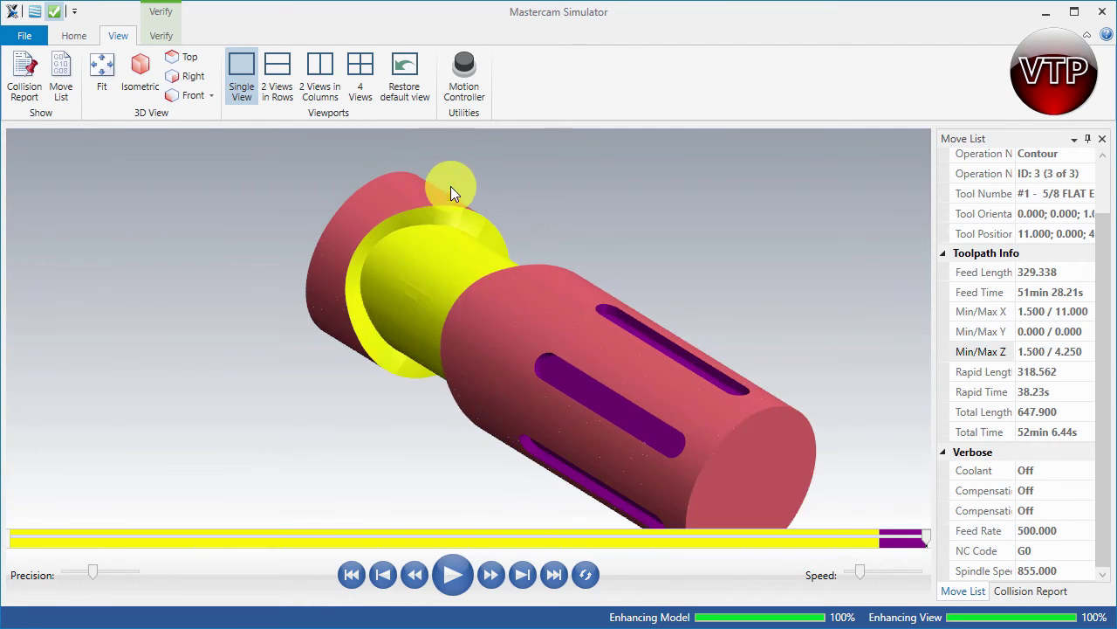
{"action": "middle_click_drag", "start_coordinate": [466, 348], "coordinate": [513, 302]}
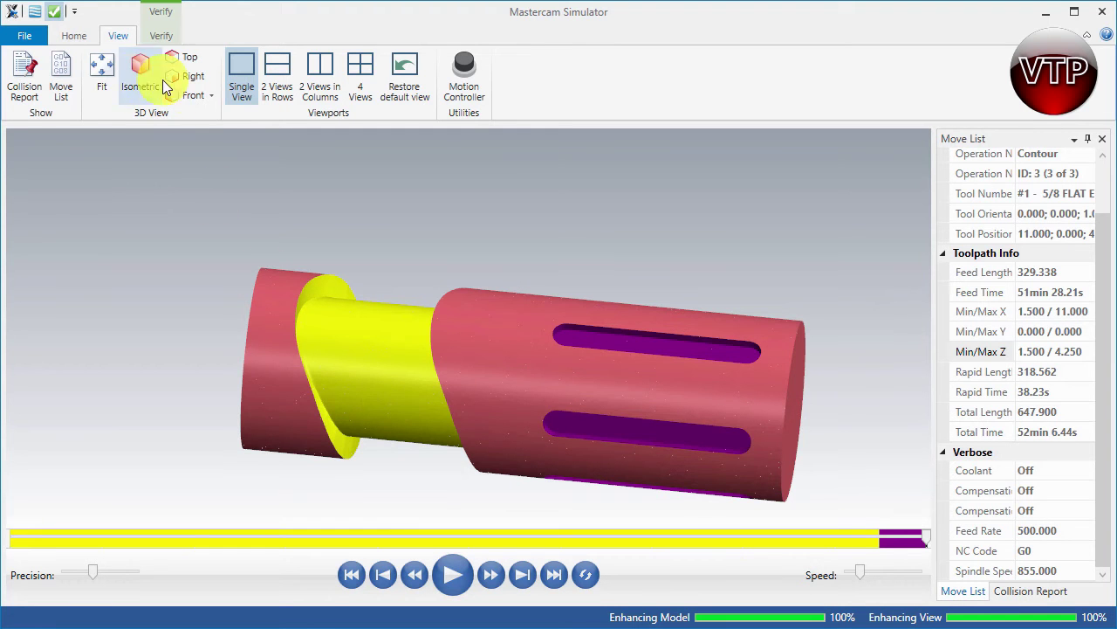
{"action": "left_click", "coordinate": [186, 98]}
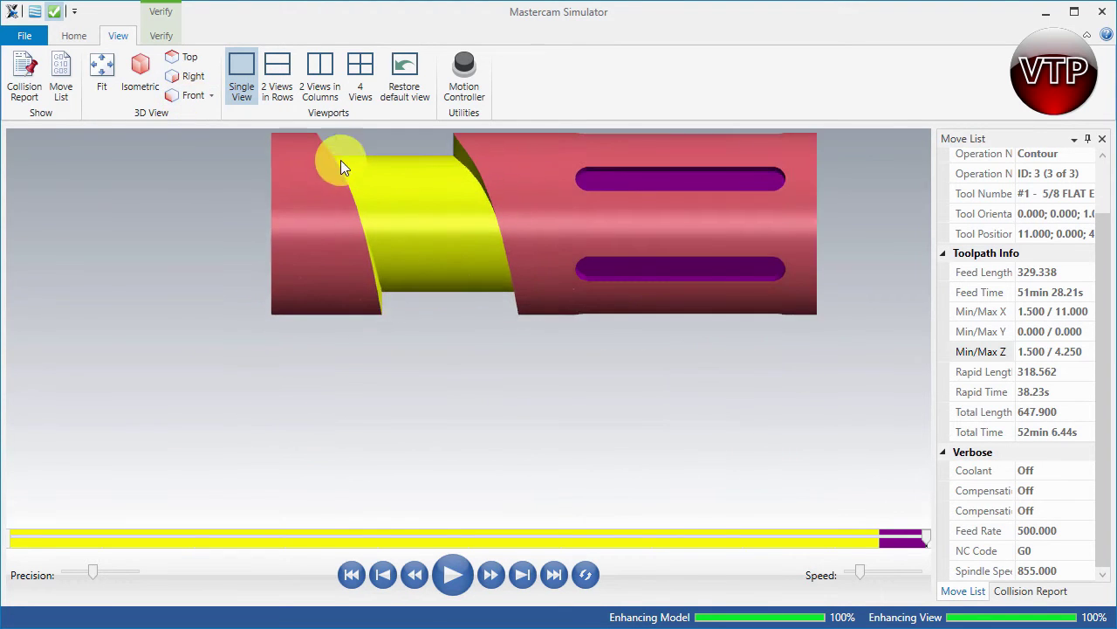
{"action": "scroll", "coordinate": [382, 150], "scroll_direction": "up", "scroll_amount": 2}
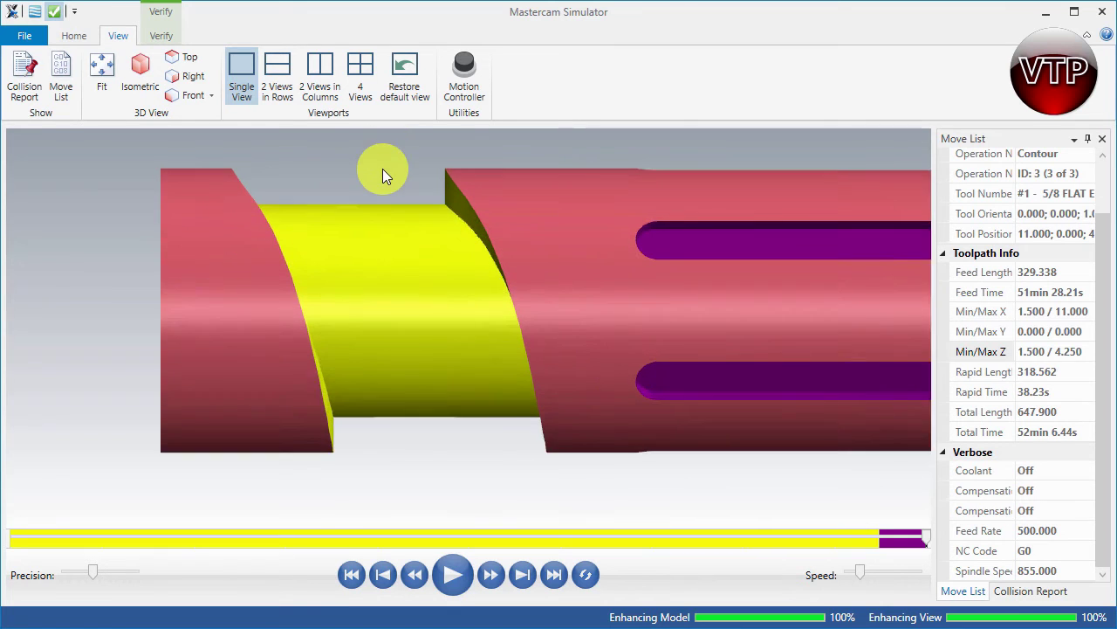
{"action": "scroll", "coordinate": [375, 170], "scroll_direction": "down", "scroll_amount": 2}
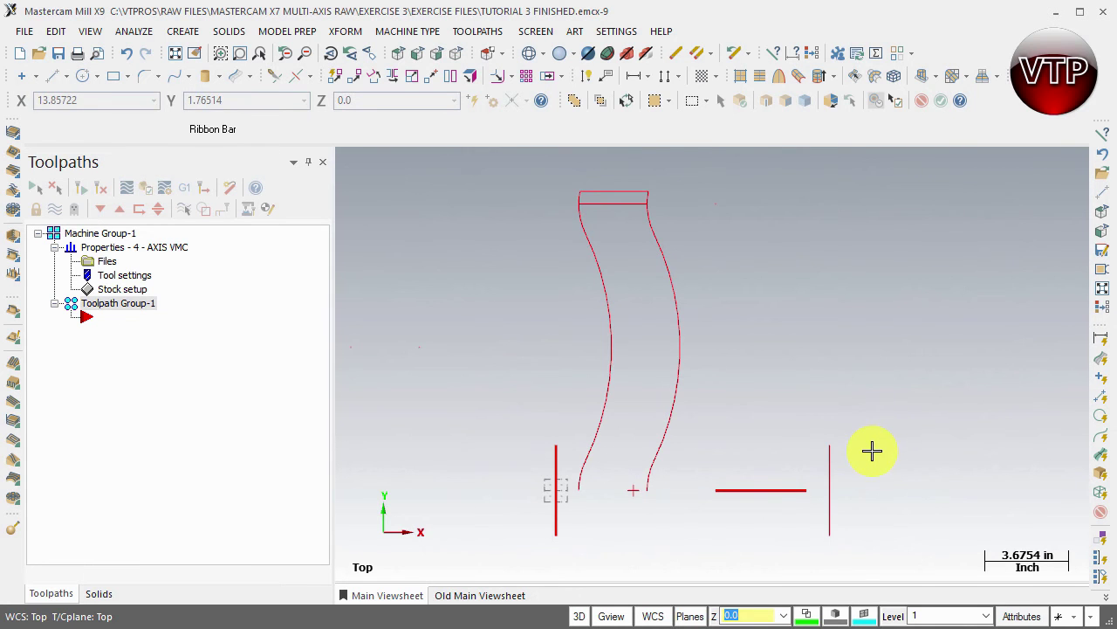
Examine the end circles, the curved groove profile and the short horizontal line from angled, right-side and top views.
{"action": "middle_click_drag", "start_coordinate": [713, 536], "coordinate": [630, 456]}
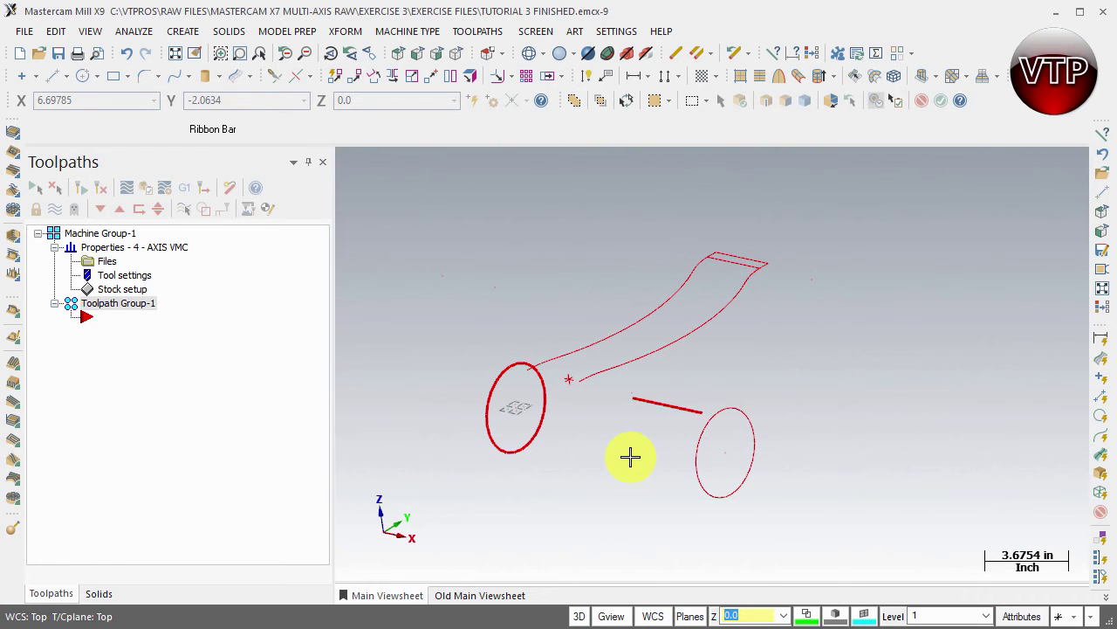
{"action": "left_click", "coordinate": [504, 376]}
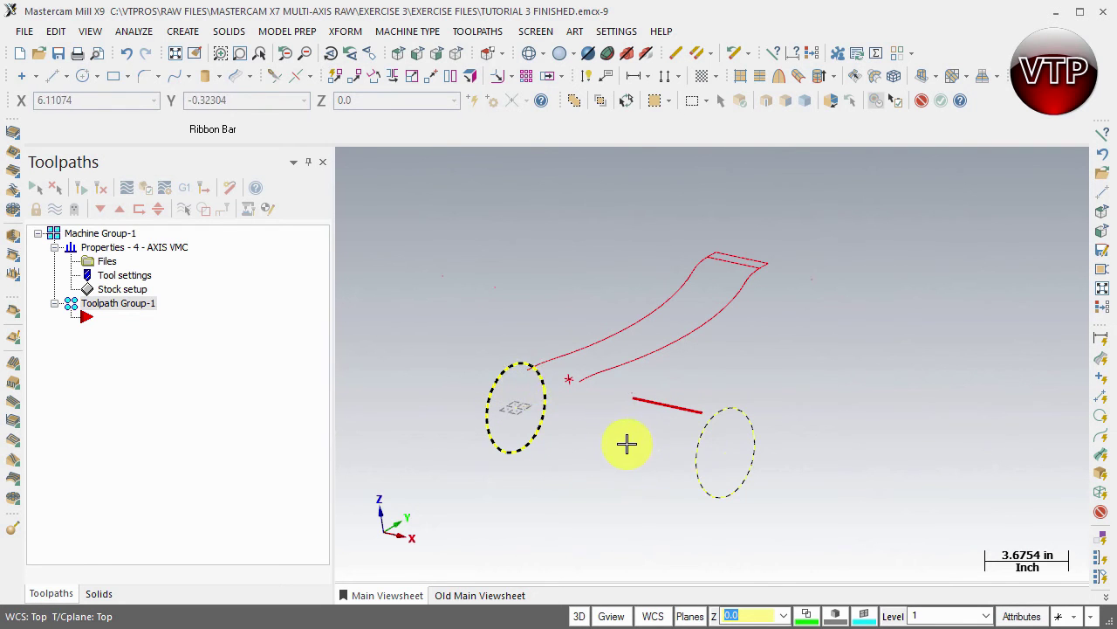
{"action": "middle_click_drag", "start_coordinate": [626, 444], "coordinate": [591, 439]}
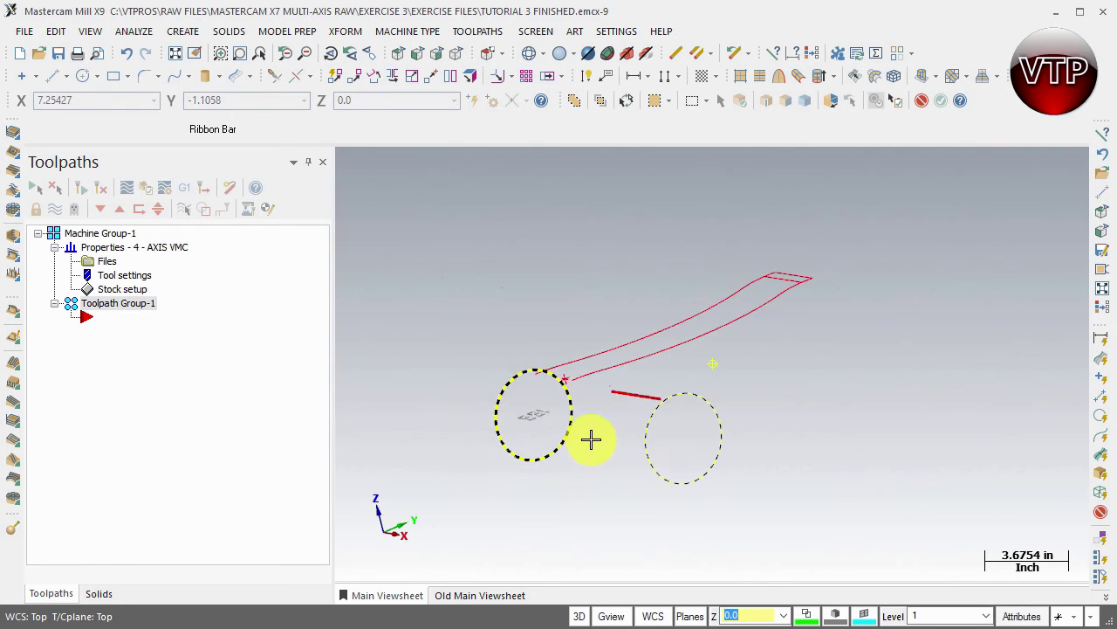
{"action": "left_click", "coordinate": [439, 55]}
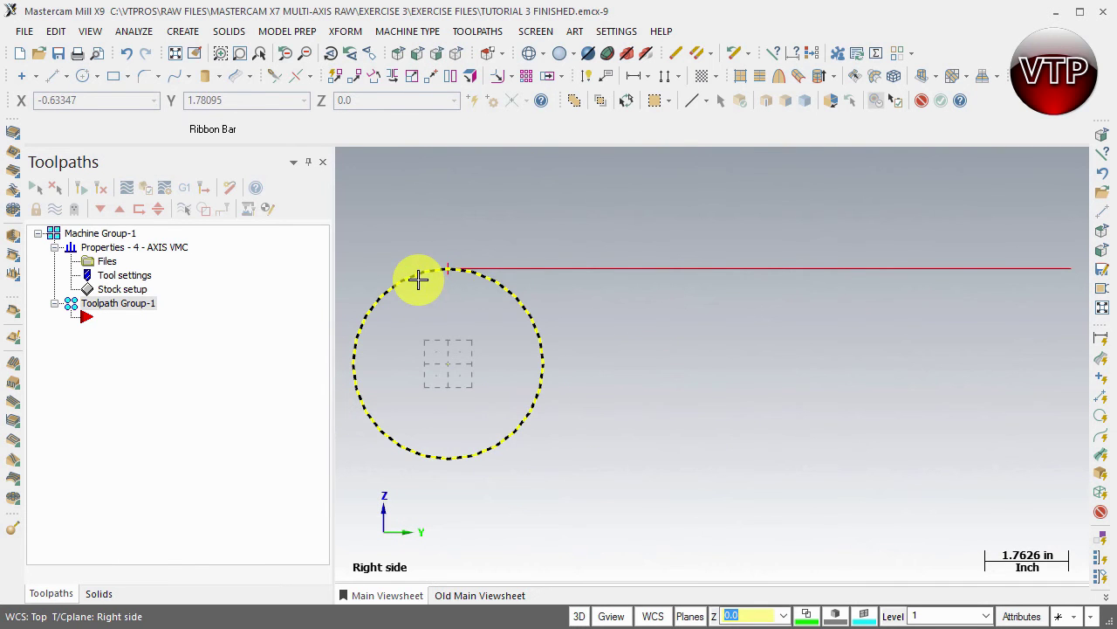
{"action": "left_click", "coordinate": [399, 54]}
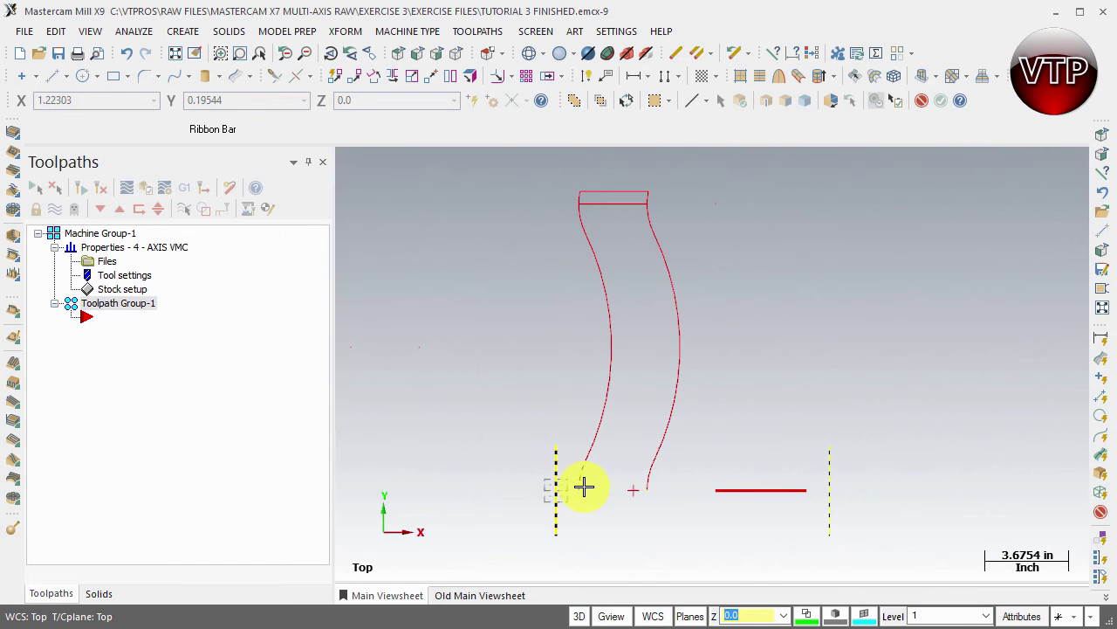
{"action": "left_click", "coordinate": [767, 489]}
{"action": "middle_click_drag", "start_coordinate": [791, 459], "coordinate": [751, 385]}
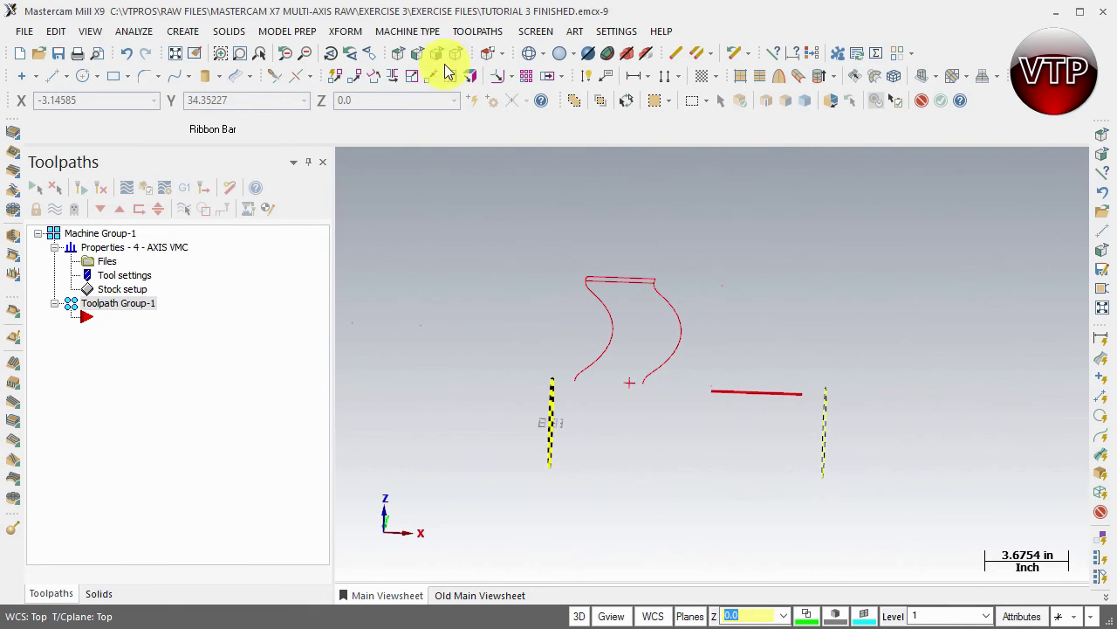
{"action": "left_click", "coordinate": [400, 56]}
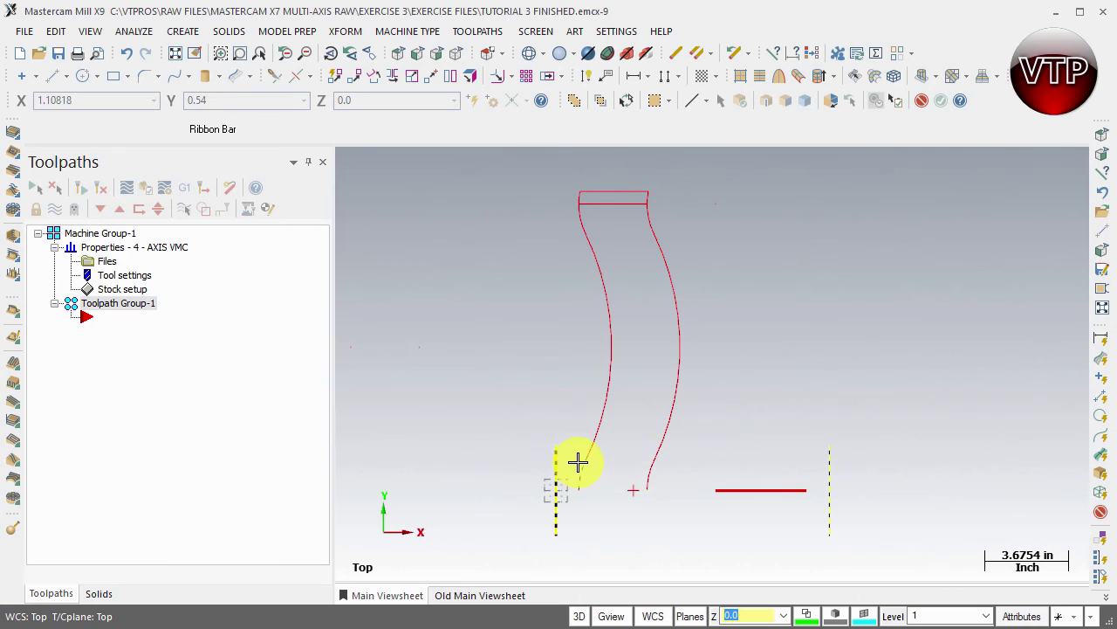
{"action": "left_click", "coordinate": [618, 358]}
{"action": "left_click", "coordinate": [580, 218]}
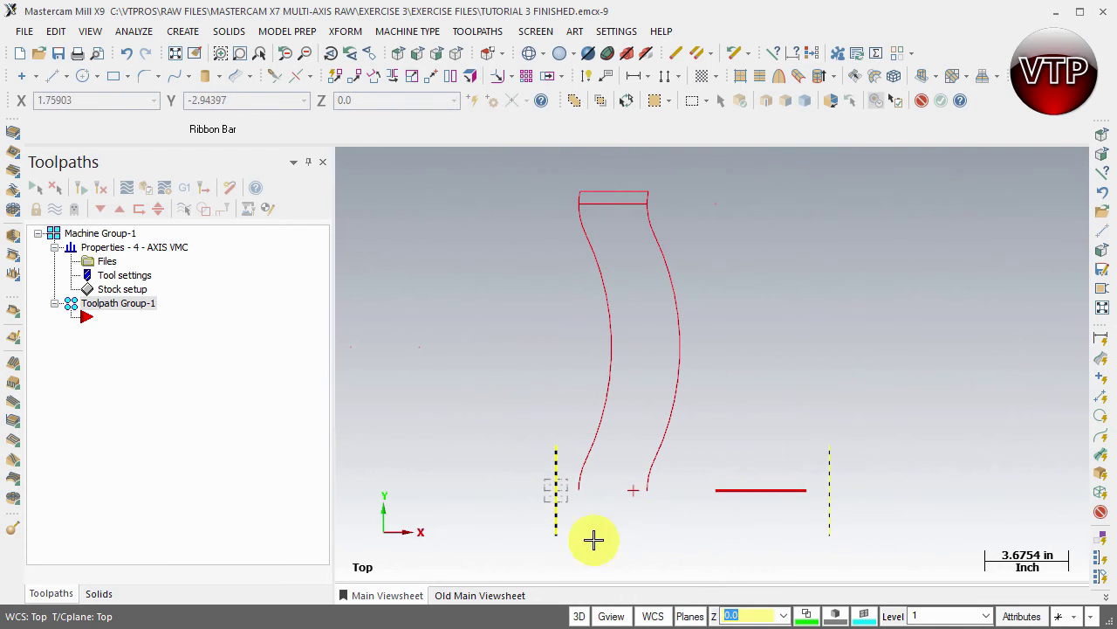
{"action": "middle_click_drag", "start_coordinate": [625, 523], "coordinate": [521, 445]}
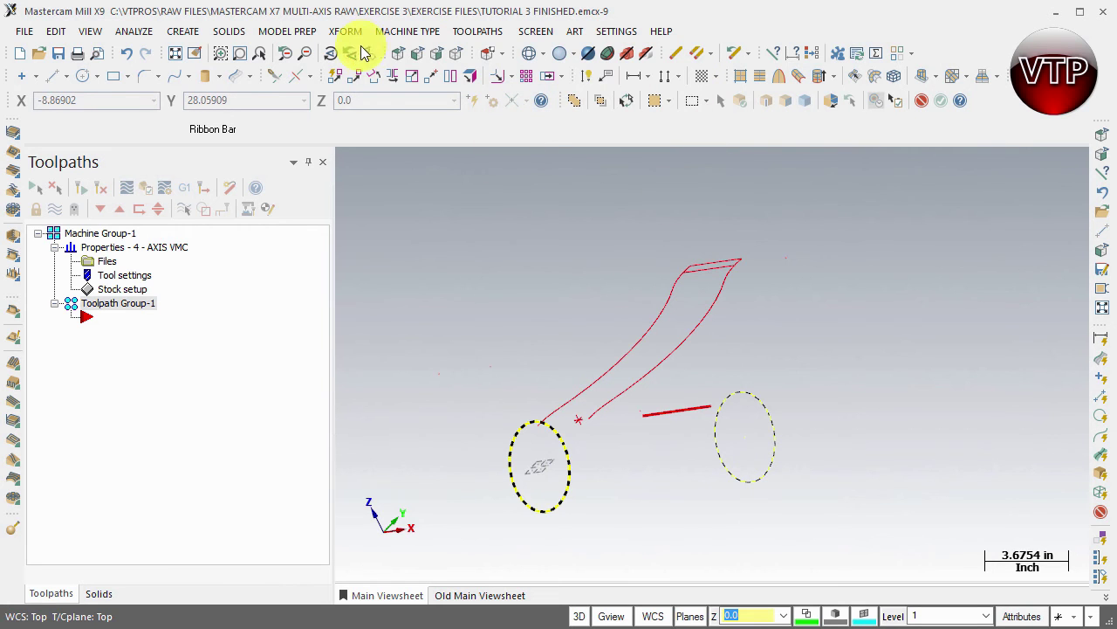
In the Top view, draw a vertical line from the left curve's lower endpoint to its upper intersection with the horizontal line, checking its length.
{"action": "left_click", "coordinate": [398, 53]}
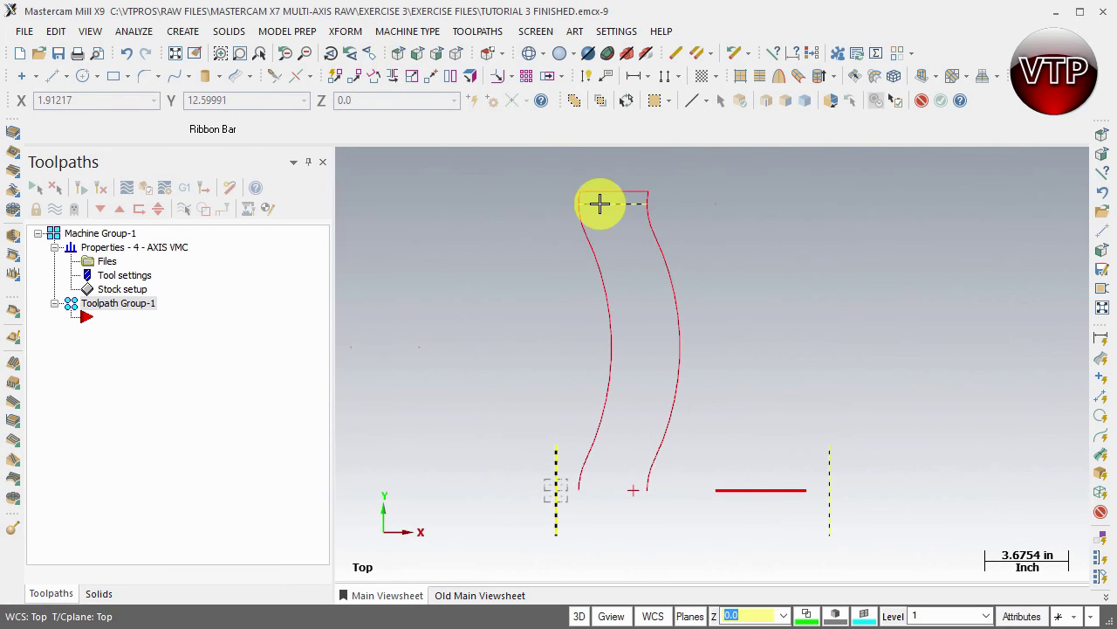
{"action": "left_click", "coordinate": [54, 76]}
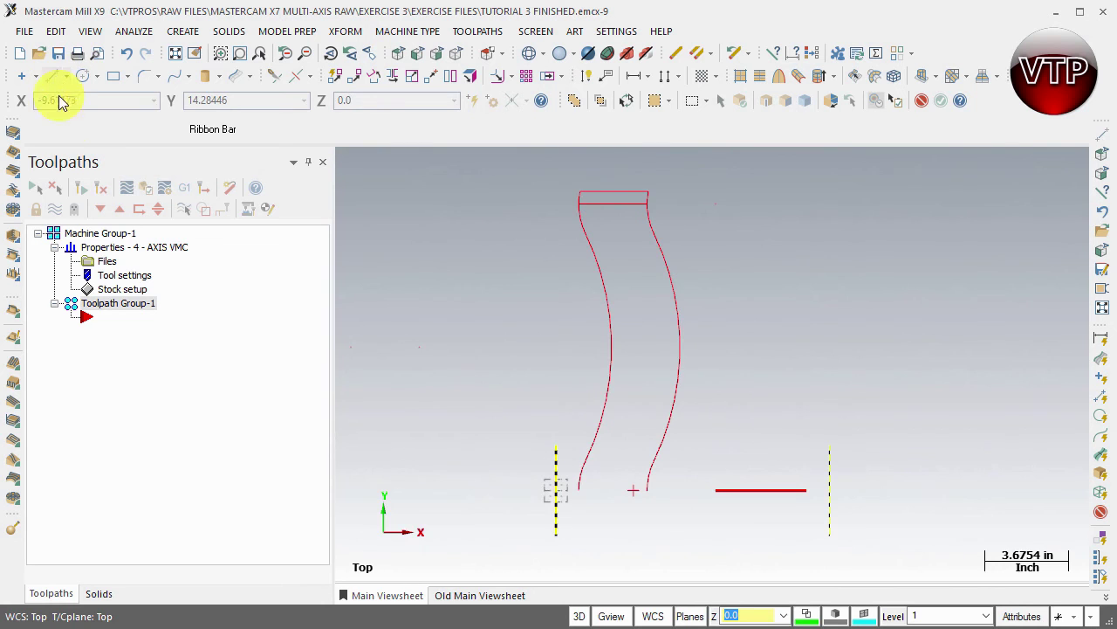
{"action": "left_click", "coordinate": [580, 490]}
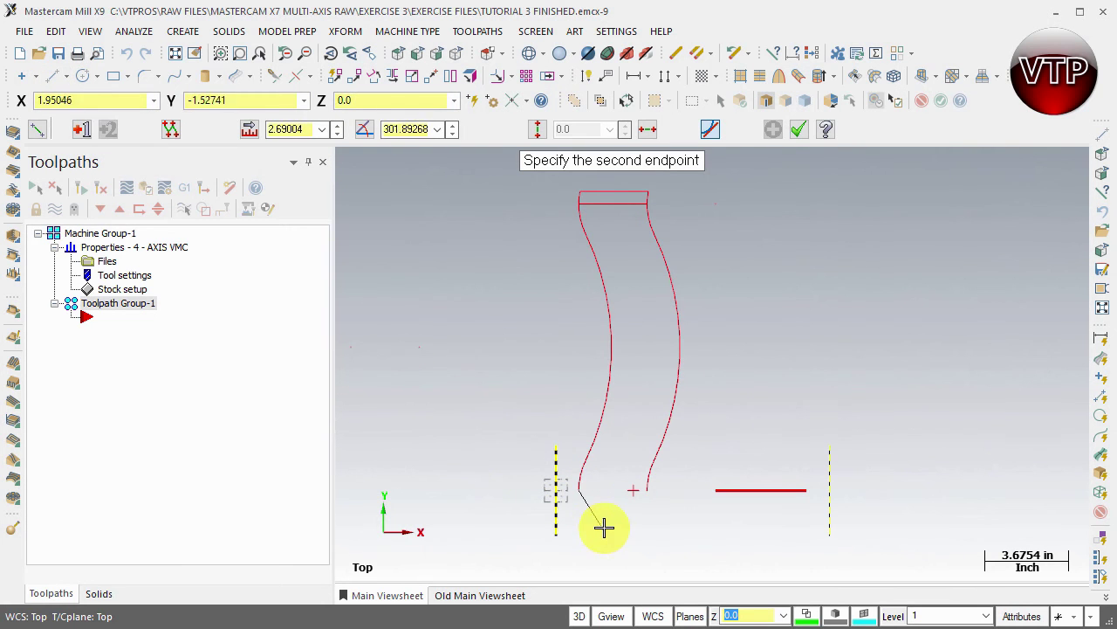
{"action": "left_click", "coordinate": [580, 206]}
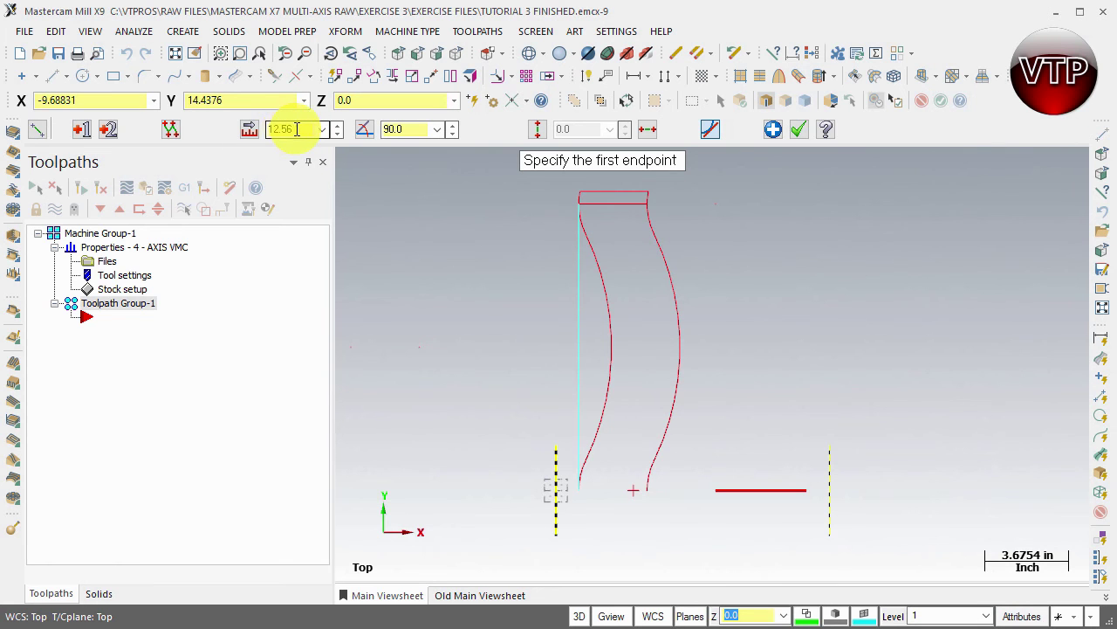
{"action": "left_click", "coordinate": [278, 130]}
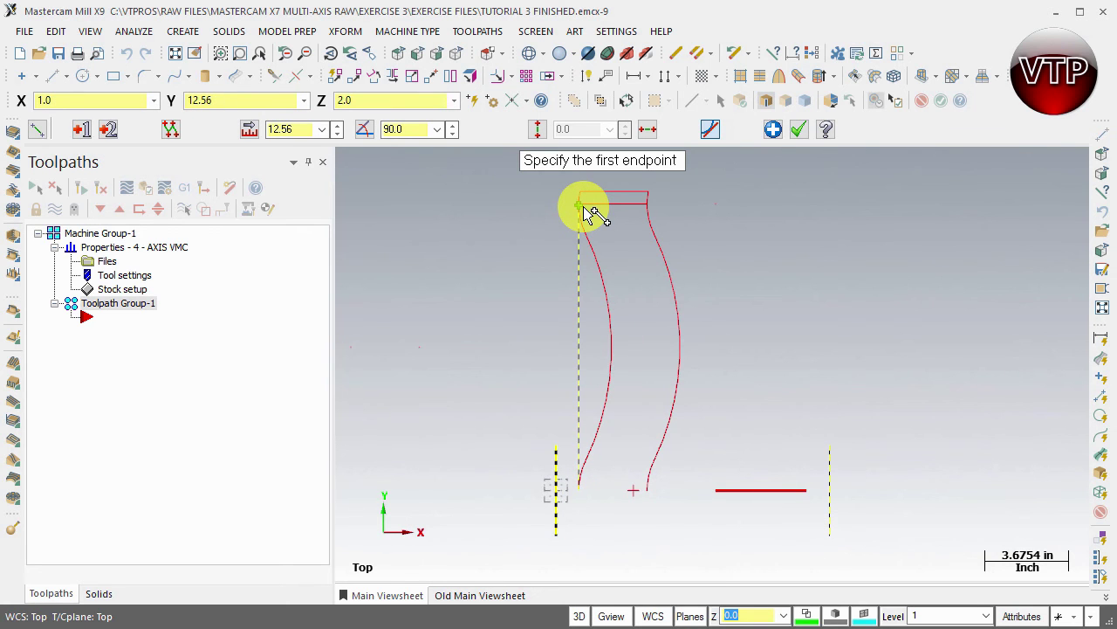
Inspect where the left curve runs past the vertical line's upper end, between the two horizontal lines.
{"action": "scroll", "coordinate": [585, 208], "scroll_direction": "up", "scroll_amount": 3}
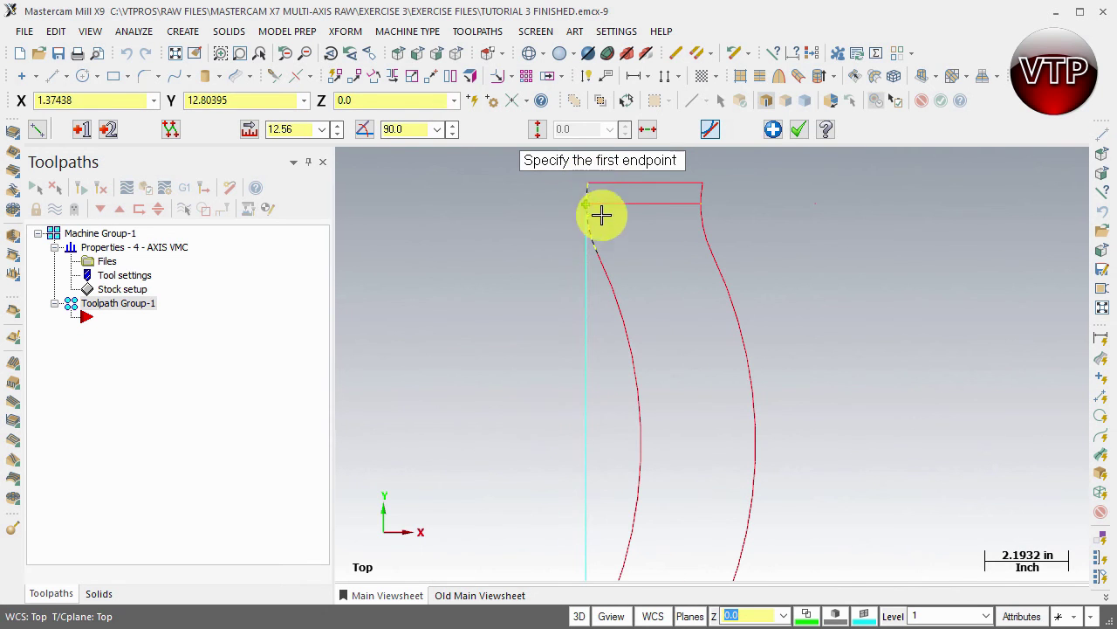
{"action": "scroll", "coordinate": [610, 271], "scroll_direction": "down", "scroll_amount": 2}
{"action": "scroll", "coordinate": [609, 270], "scroll_direction": "down", "scroll_amount": 2}
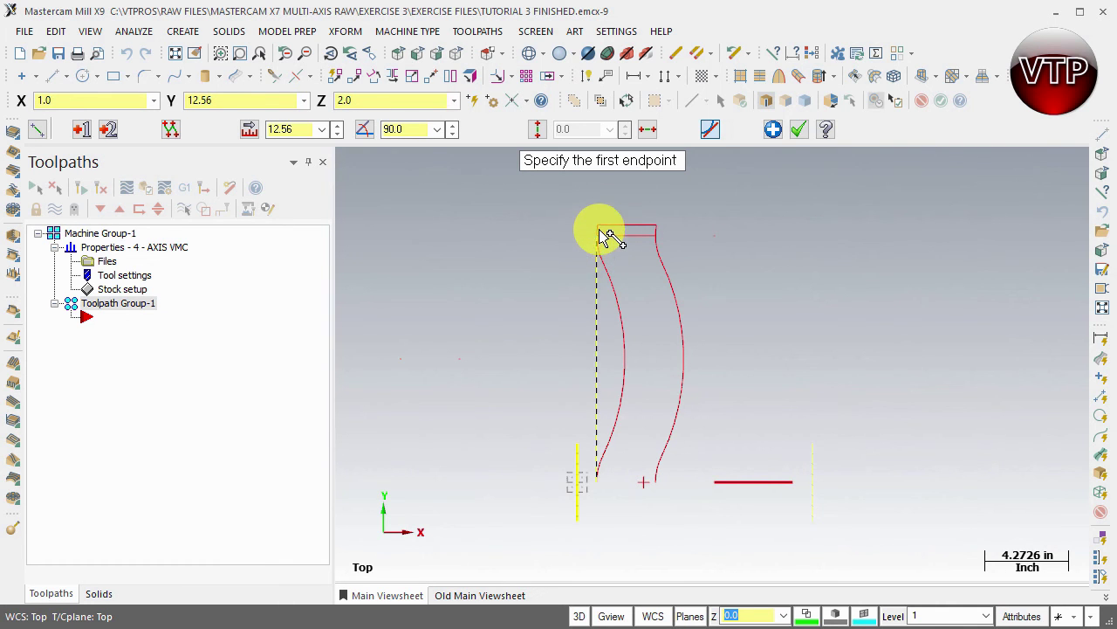
{"action": "left_click", "coordinate": [601, 229]}
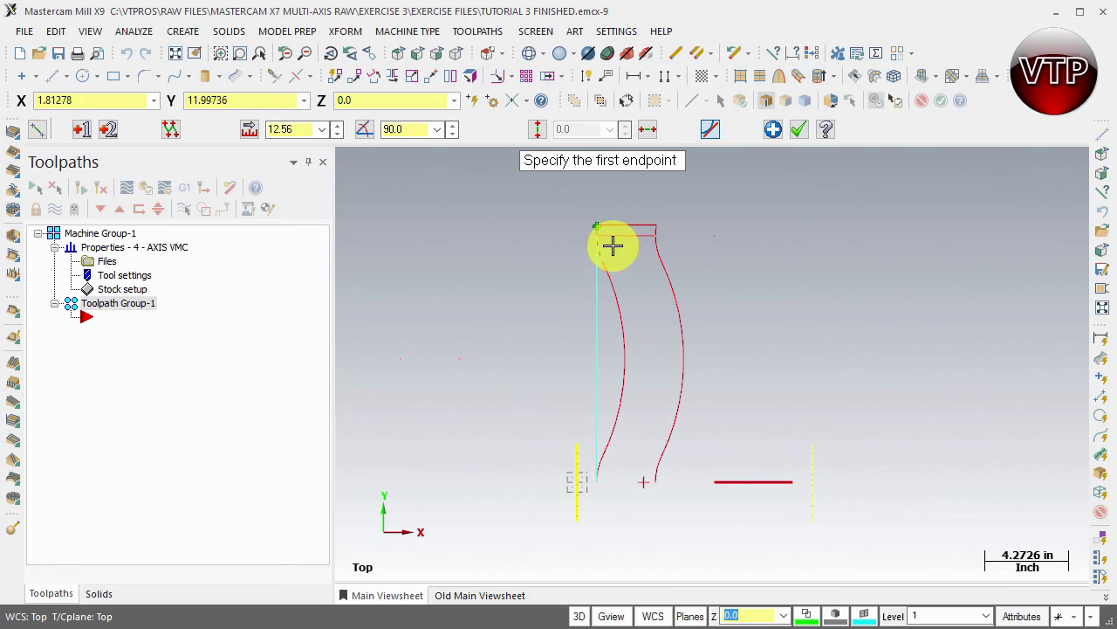
{"action": "scroll", "coordinate": [605, 231], "scroll_direction": "up", "scroll_amount": 1}
{"action": "scroll", "coordinate": [606, 233], "scroll_direction": "up", "scroll_amount": 3}
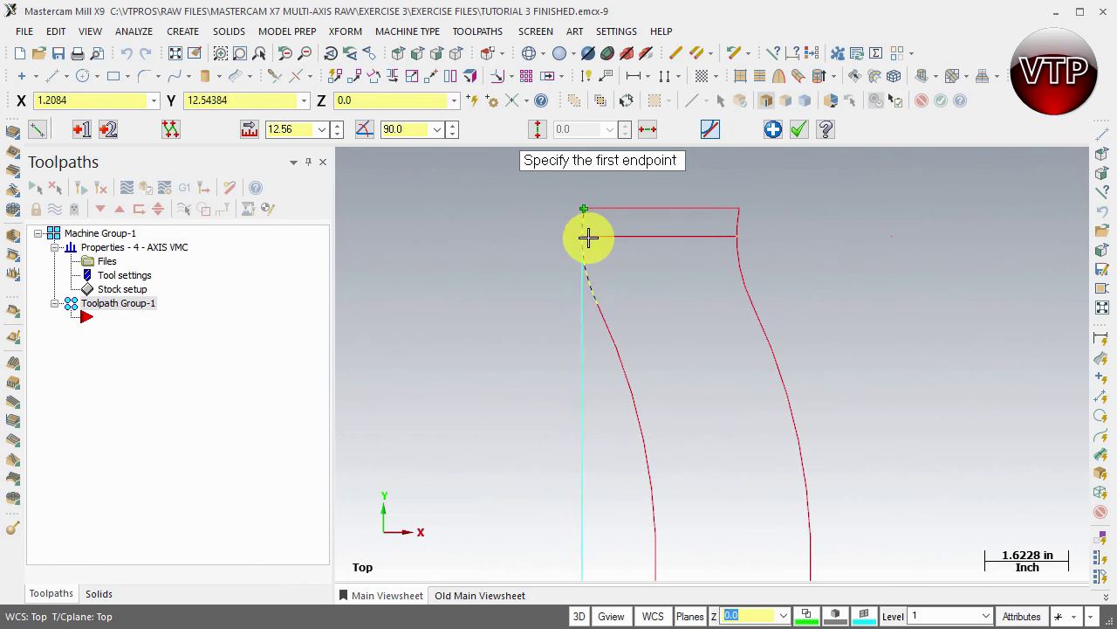
{"action": "scroll", "coordinate": [588, 218], "scroll_direction": "up", "scroll_amount": 2}
{"action": "scroll", "coordinate": [588, 217], "scroll_direction": "up", "scroll_amount": 4}
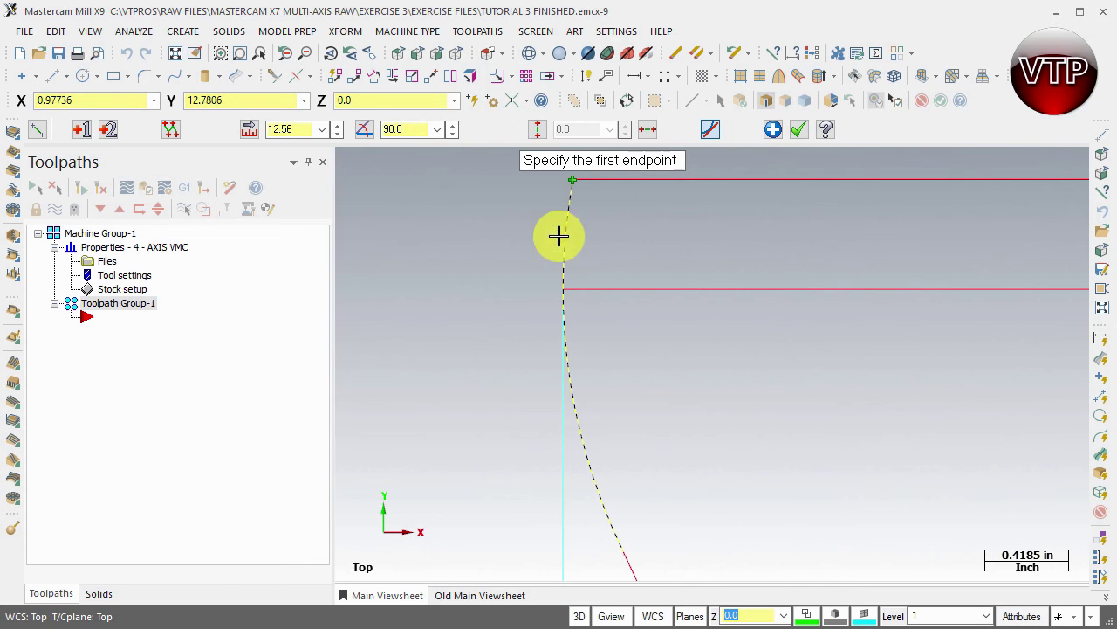
{"action": "scroll", "coordinate": [652, 357], "scroll_direction": "down", "scroll_amount": 5}
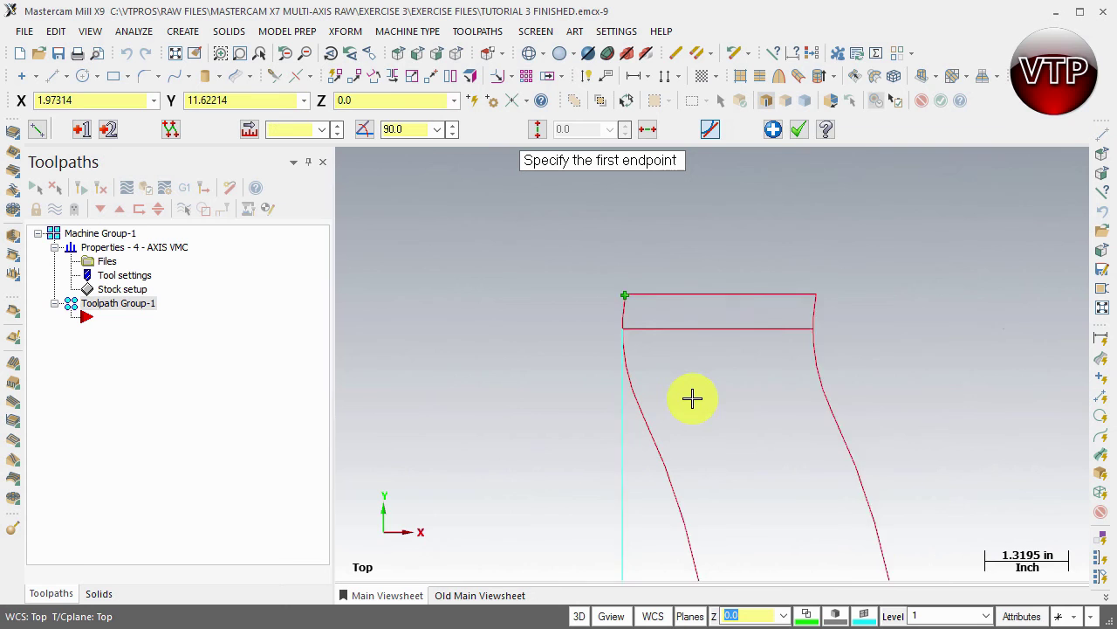
Inspect the lower start of the left curve and compare it with the whole profile.
{"action": "key", "text": "Up"}
{"action": "key", "text": "Up"}
{"action": "key", "text": "Up"}
{"action": "key", "text": "Up"}
{"action": "key", "text": "Up"}
{"action": "key", "text": "Up"}
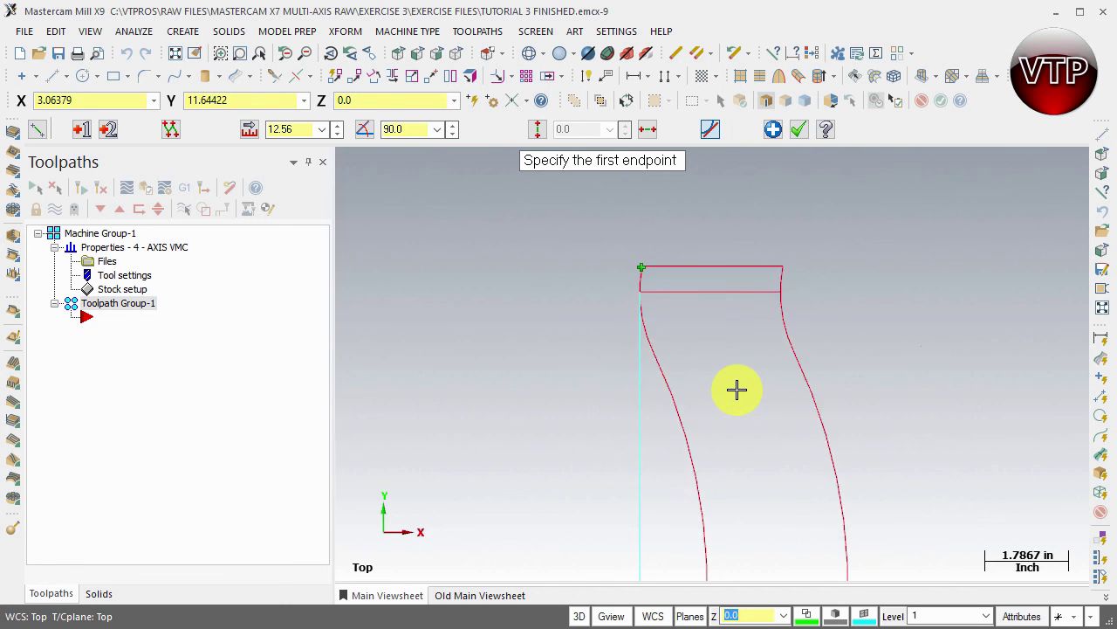
{"action": "key", "text": "Up"}
{"action": "key", "text": "Up"}
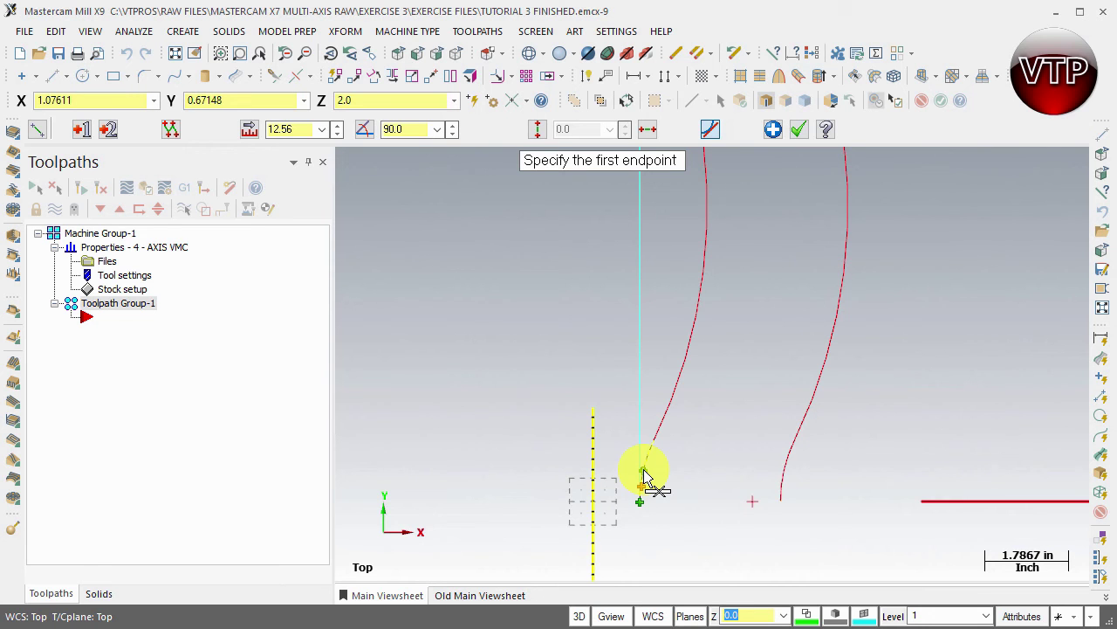
{"action": "scroll", "coordinate": [646, 471], "scroll_direction": "down", "scroll_amount": 5}
{"action": "scroll", "coordinate": [658, 289], "scroll_direction": "up", "scroll_amount": 1}
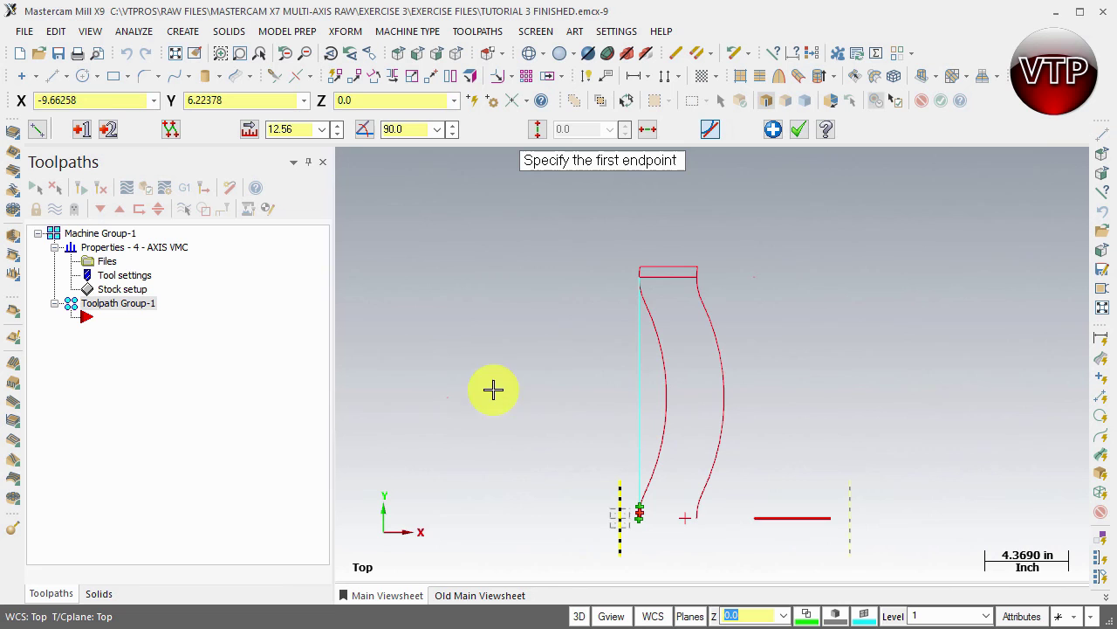
Leave the Line command and undo the removal of the two end circles.
{"action": "key", "text": "Escape"}
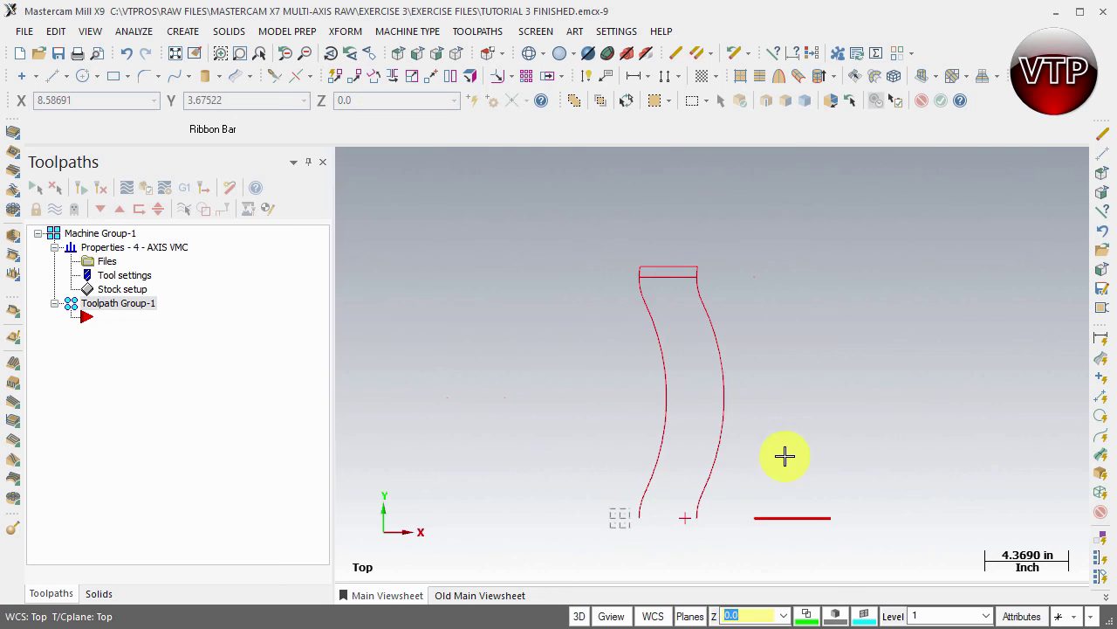
{"action": "scroll", "coordinate": [786, 457], "scroll_direction": "down", "scroll_amount": 3}
{"action": "middle_click_drag", "start_coordinate": [759, 496], "coordinate": [663, 399]}
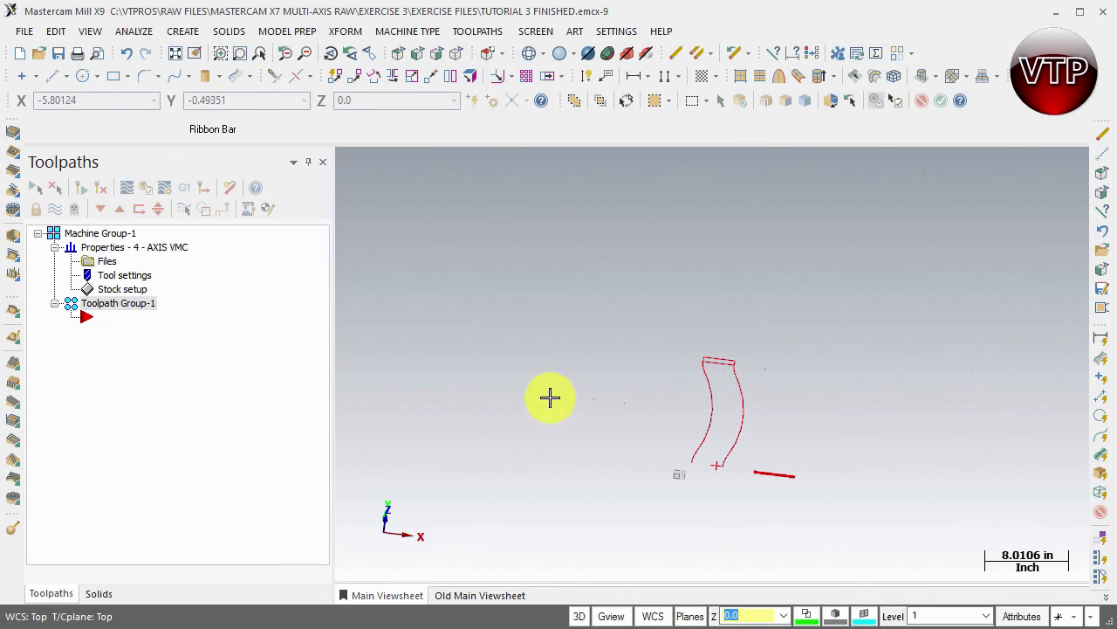
{"action": "key", "text": "ctrl+z"}
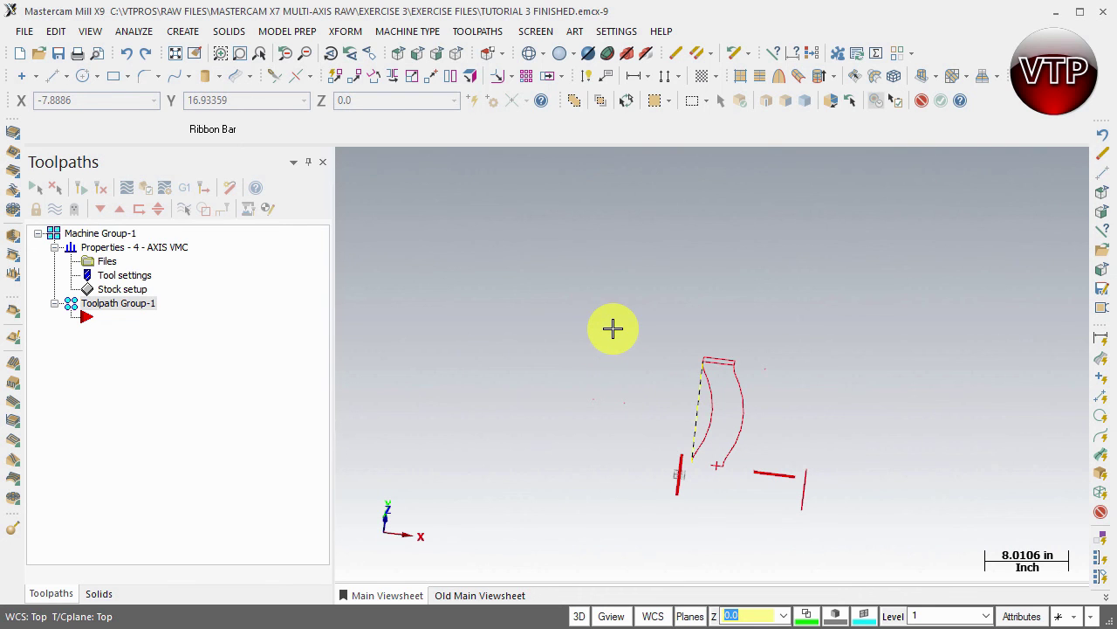
Examine the short slot line and its position against the end circles from angled and end-on views.
{"action": "middle_click_drag", "start_coordinate": [678, 376], "coordinate": [623, 384]}
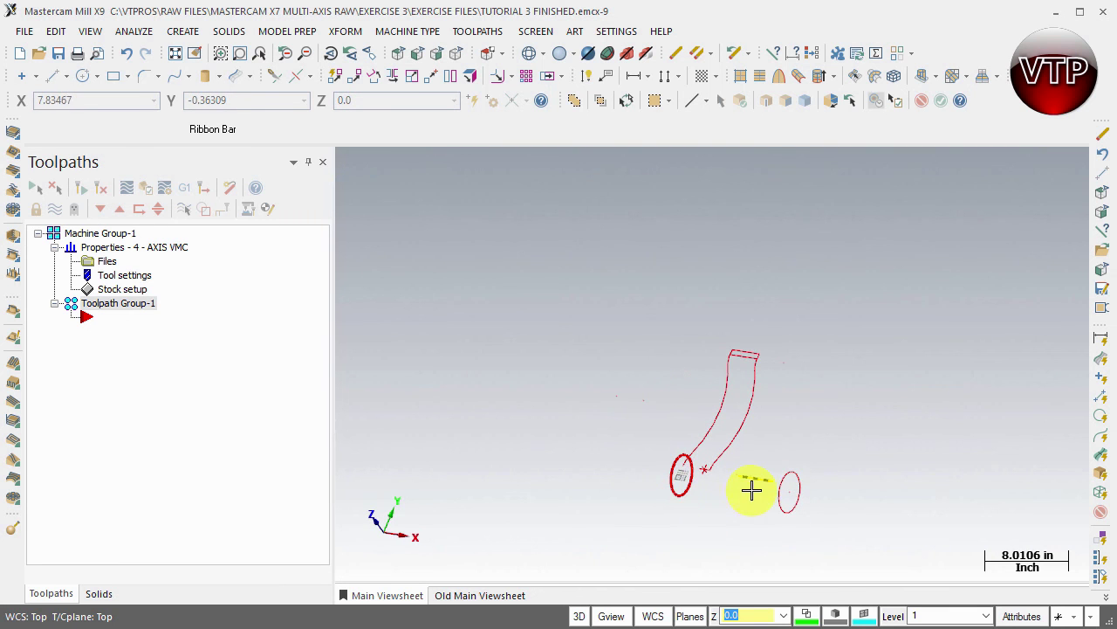
{"action": "middle_click_drag", "start_coordinate": [752, 490], "coordinate": [805, 465]}
{"action": "scroll", "coordinate": [782, 472], "scroll_direction": "up", "scroll_amount": 7}
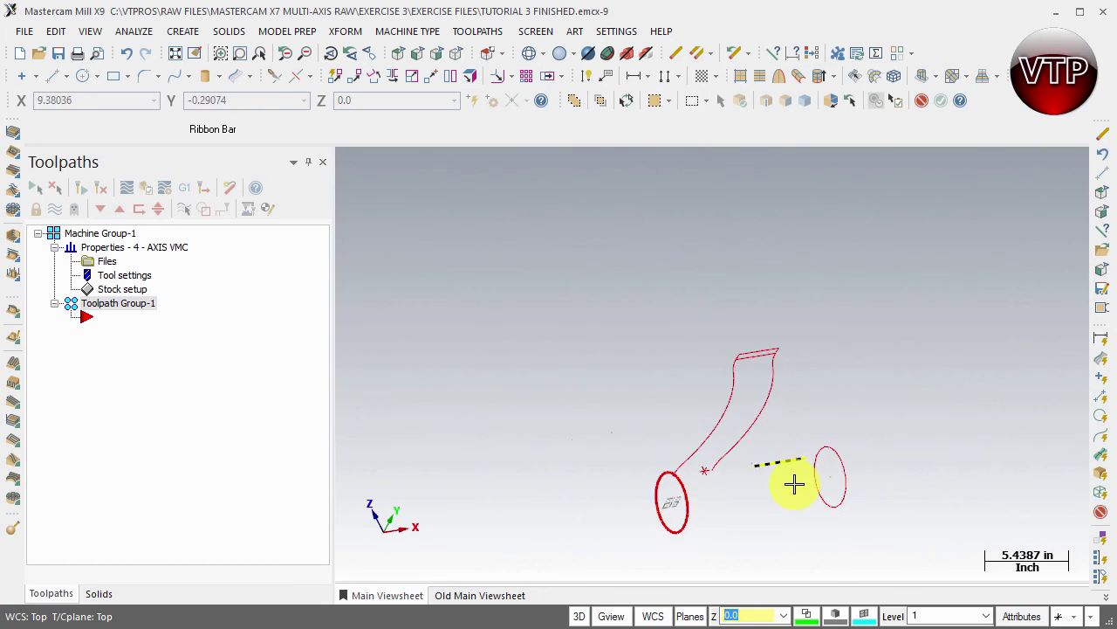
{"action": "middle_click_drag", "start_coordinate": [782, 472], "coordinate": [970, 431]}
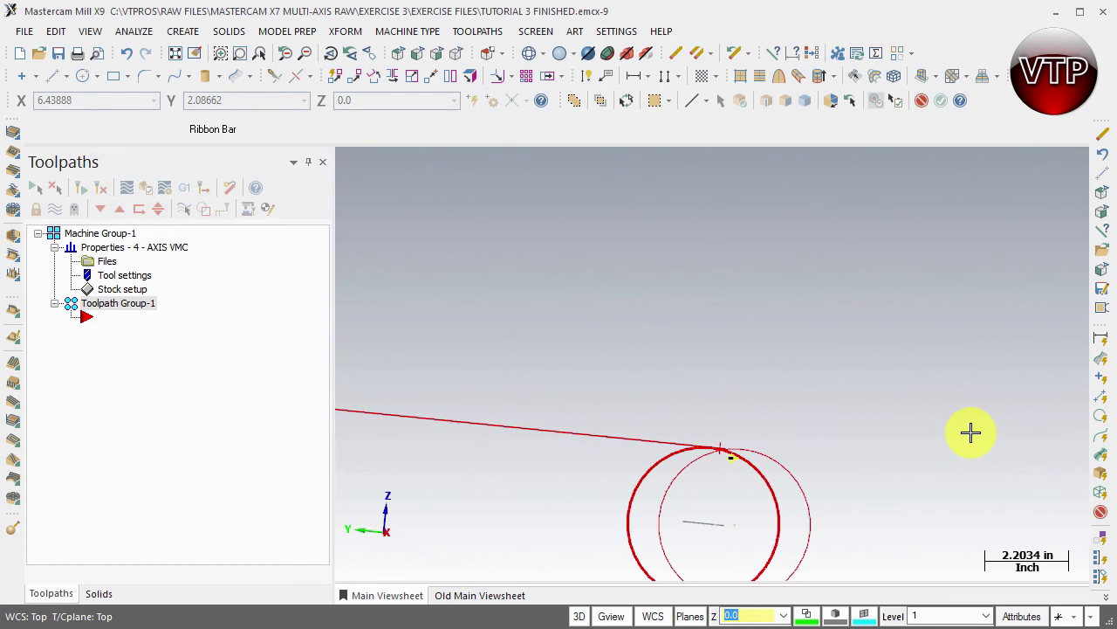
Examine the start point and curve profile against the end circle's upper edge from the right side and a tilted angle, ending in top view.
{"action": "left_click", "coordinate": [440, 55]}
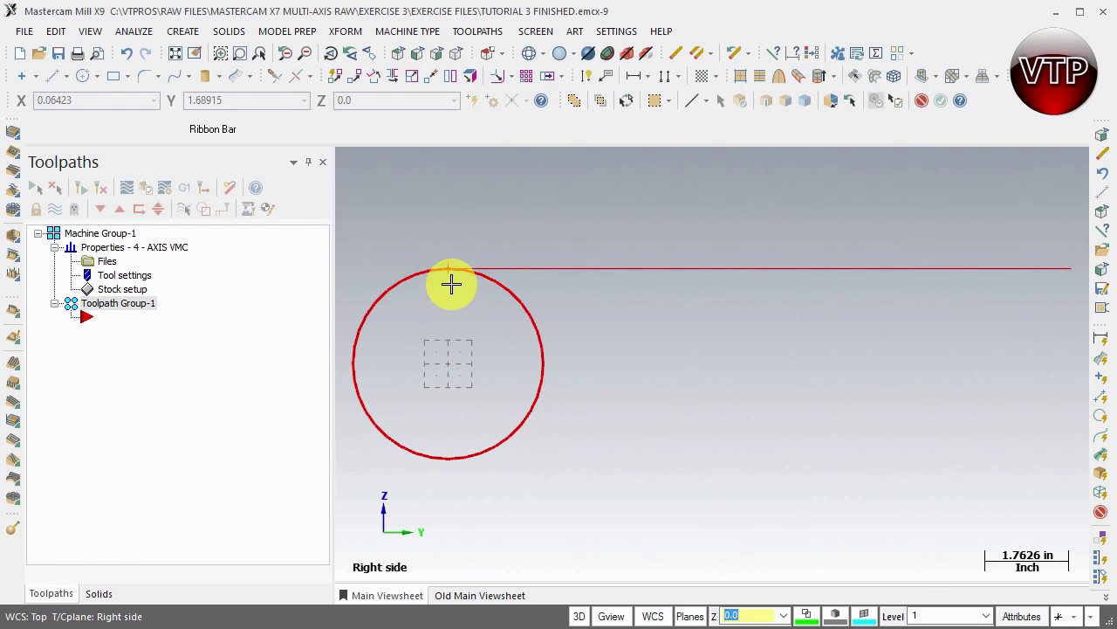
{"action": "middle_click_drag", "start_coordinate": [479, 250], "coordinate": [453, 290]}
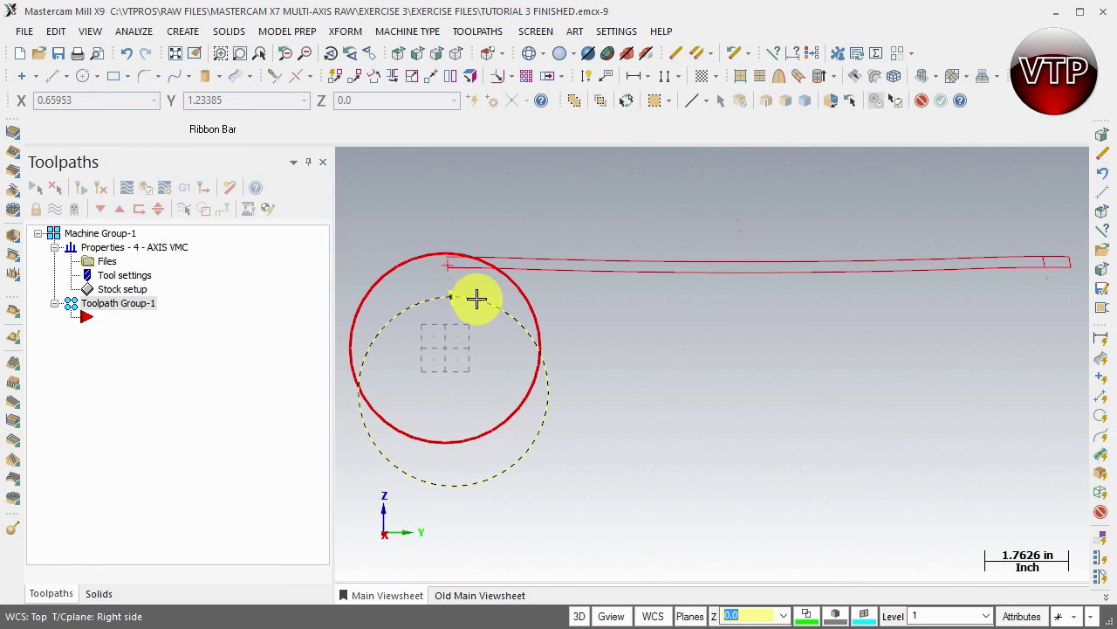
{"action": "left_click", "coordinate": [416, 55]}
{"action": "left_click", "coordinate": [399, 54]}
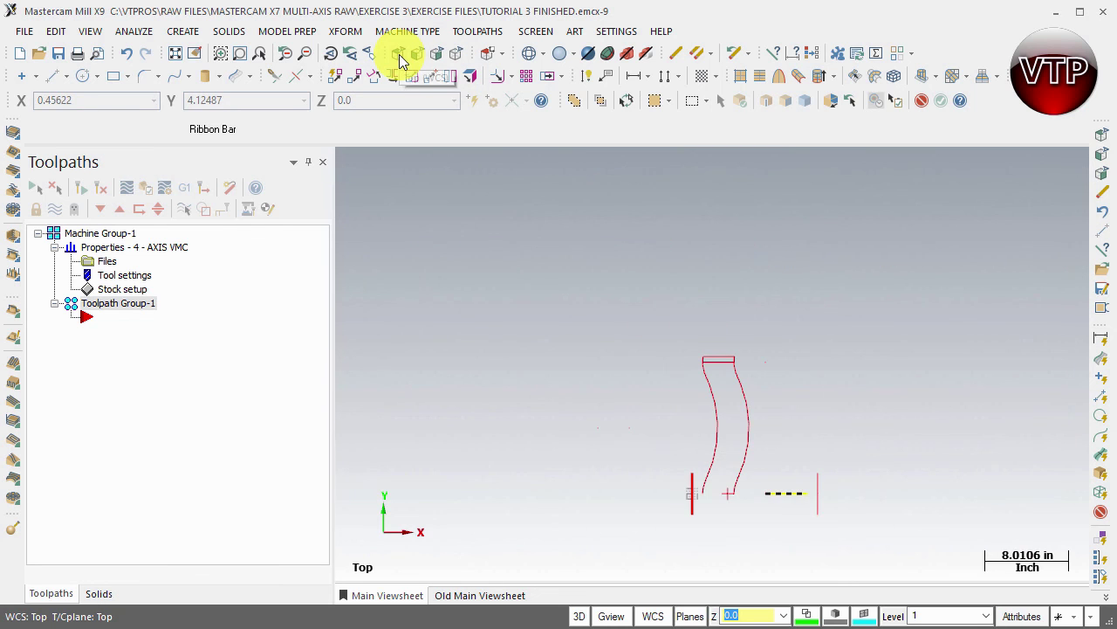
Draw a trial horizontal line from the start point to the right curve's lower end to check the spacing, and remove it.
{"action": "scroll", "coordinate": [739, 531], "scroll_direction": "up", "scroll_amount": 3}
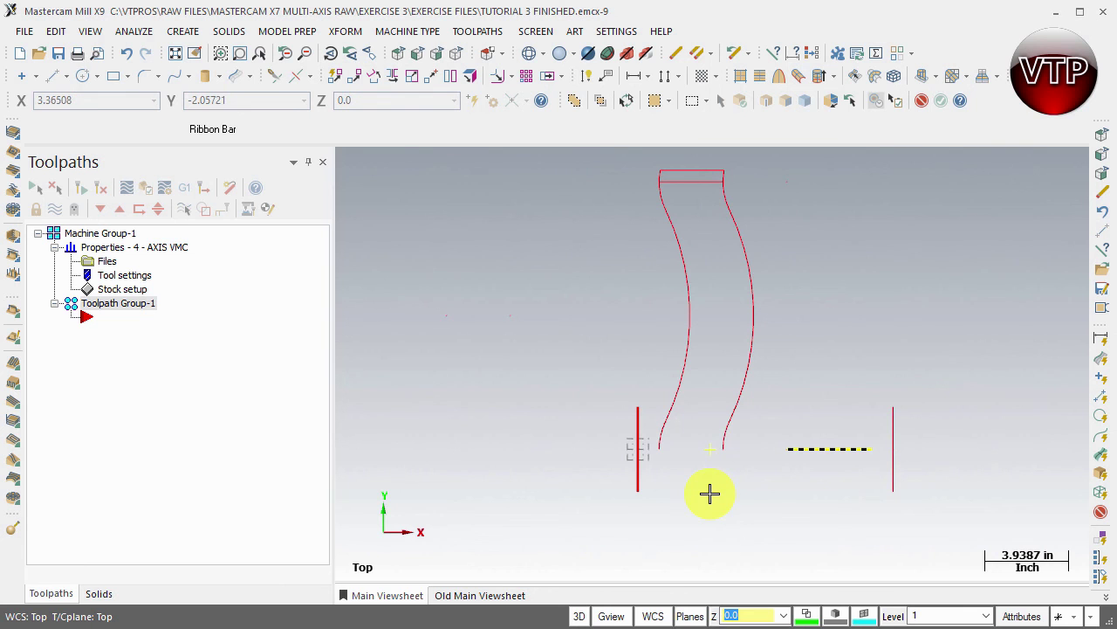
{"action": "scroll", "coordinate": [711, 442], "scroll_direction": "up", "scroll_amount": 3}
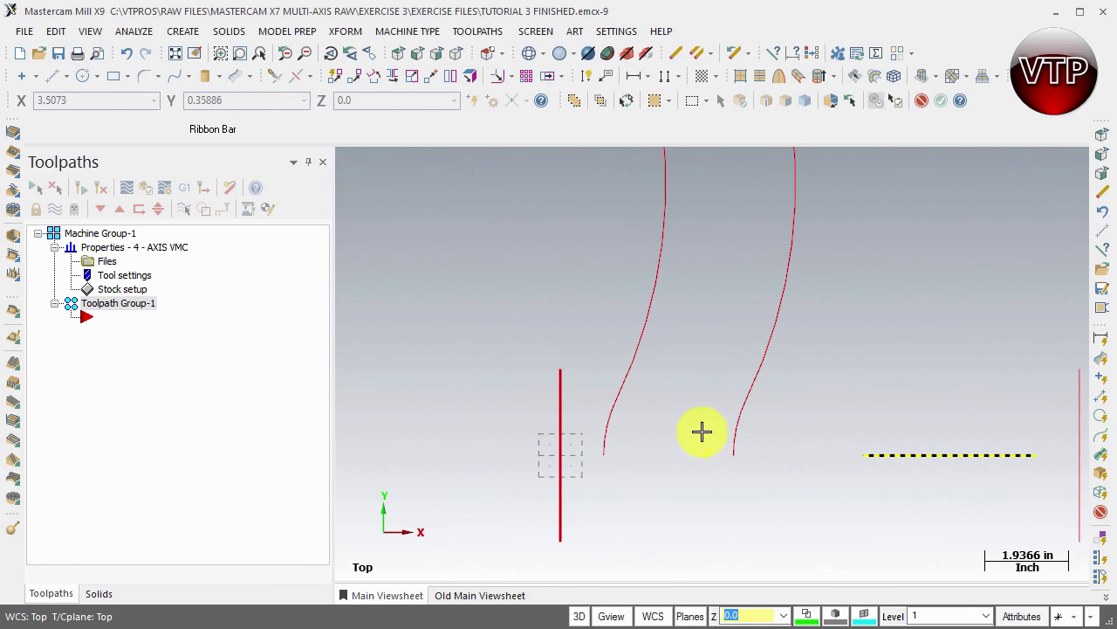
{"action": "left_click", "coordinate": [51, 75]}
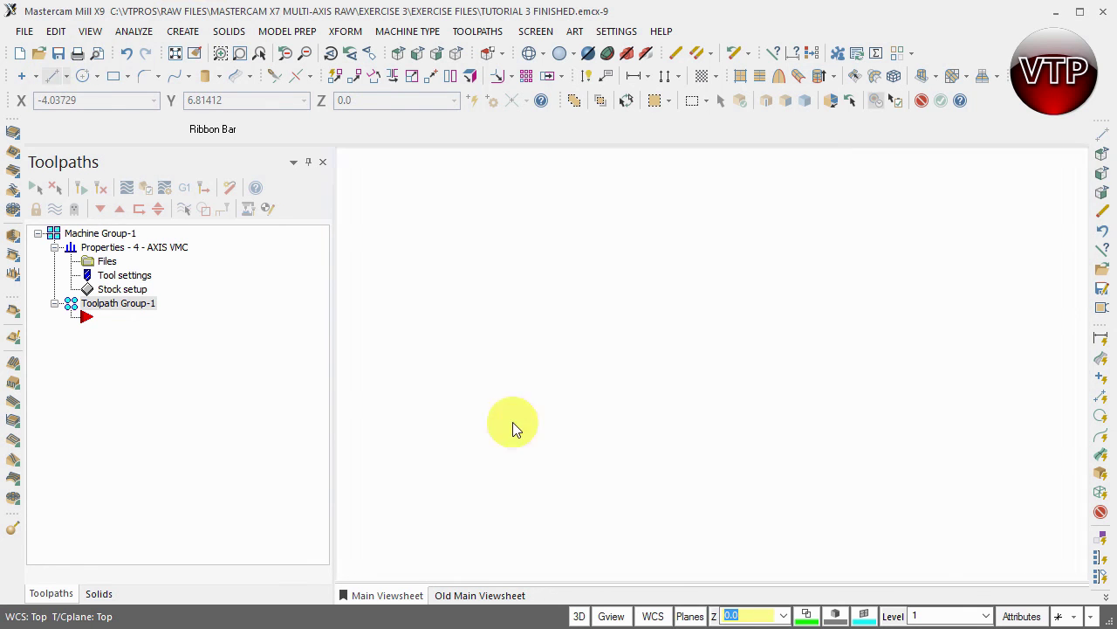
{"action": "left_click", "coordinate": [717, 460]}
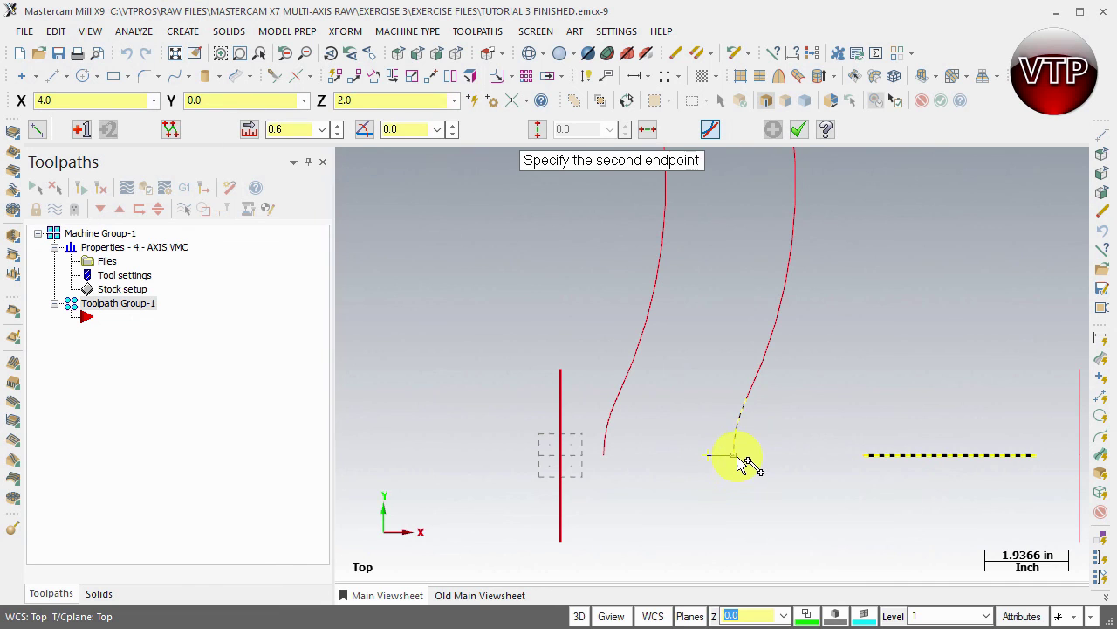
{"action": "left_click", "coordinate": [736, 463]}
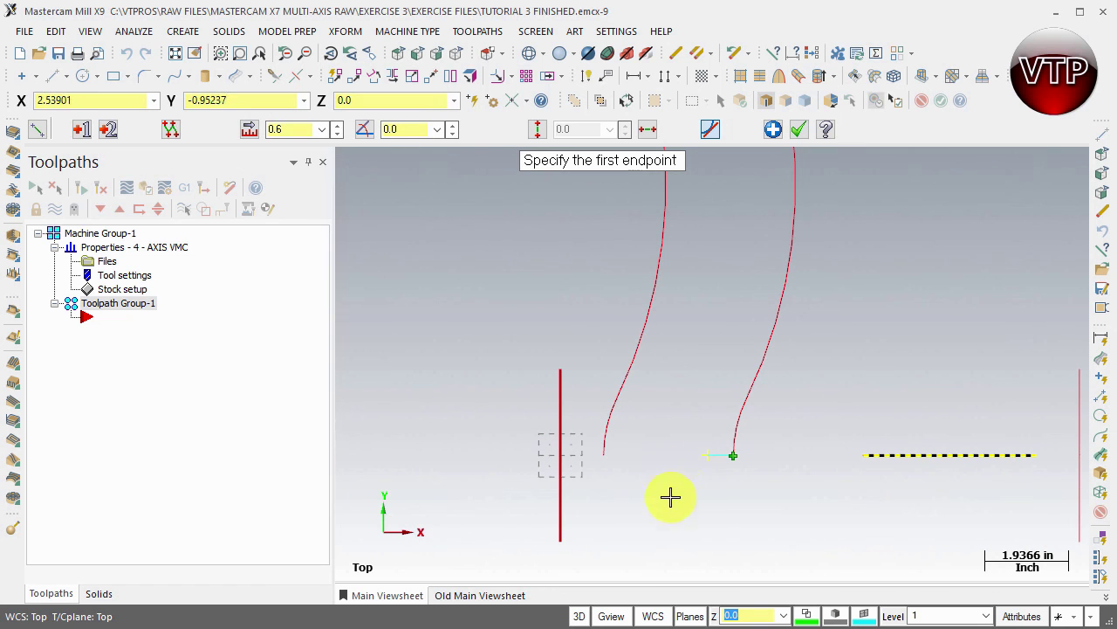
{"action": "left_click", "coordinate": [707, 456]}
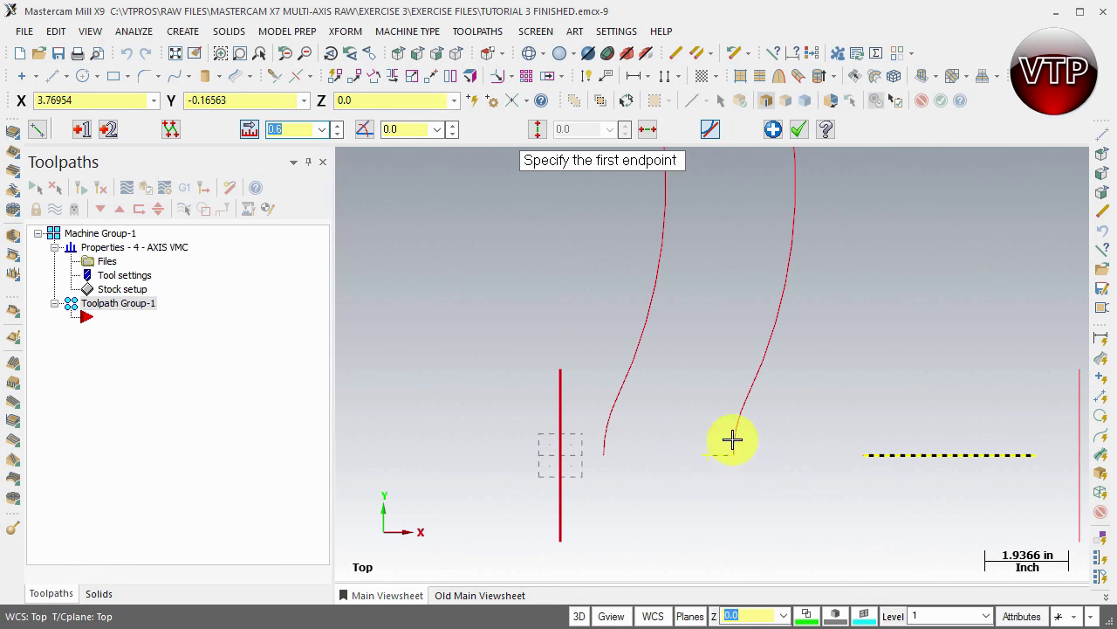
{"action": "key", "text": "Escape"}
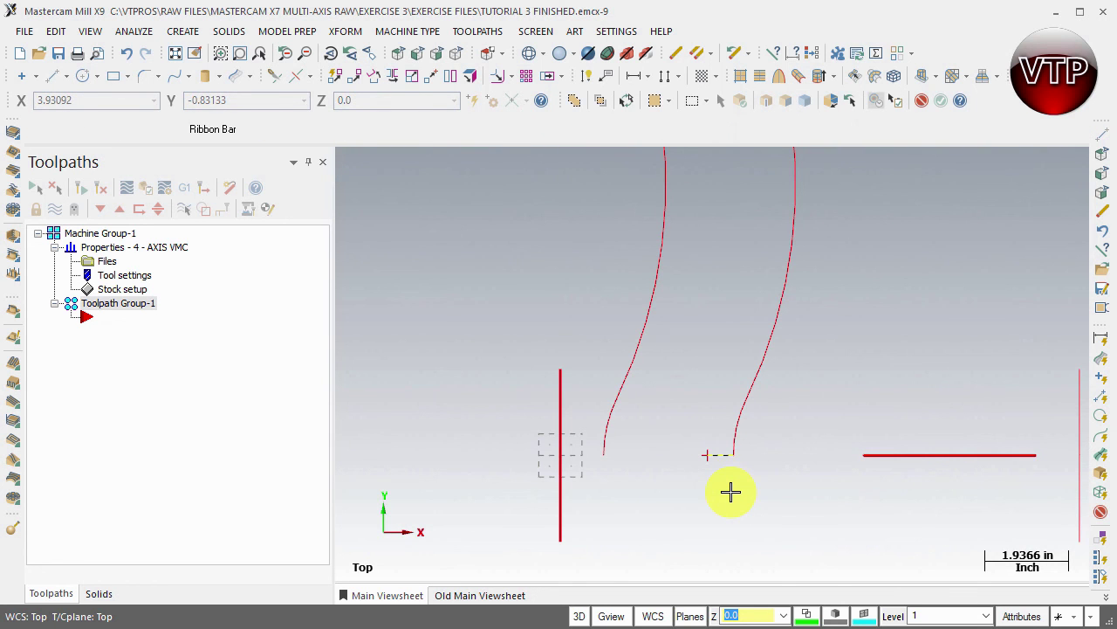
{"action": "scroll", "coordinate": [793, 437], "scroll_direction": "down", "scroll_amount": 4}
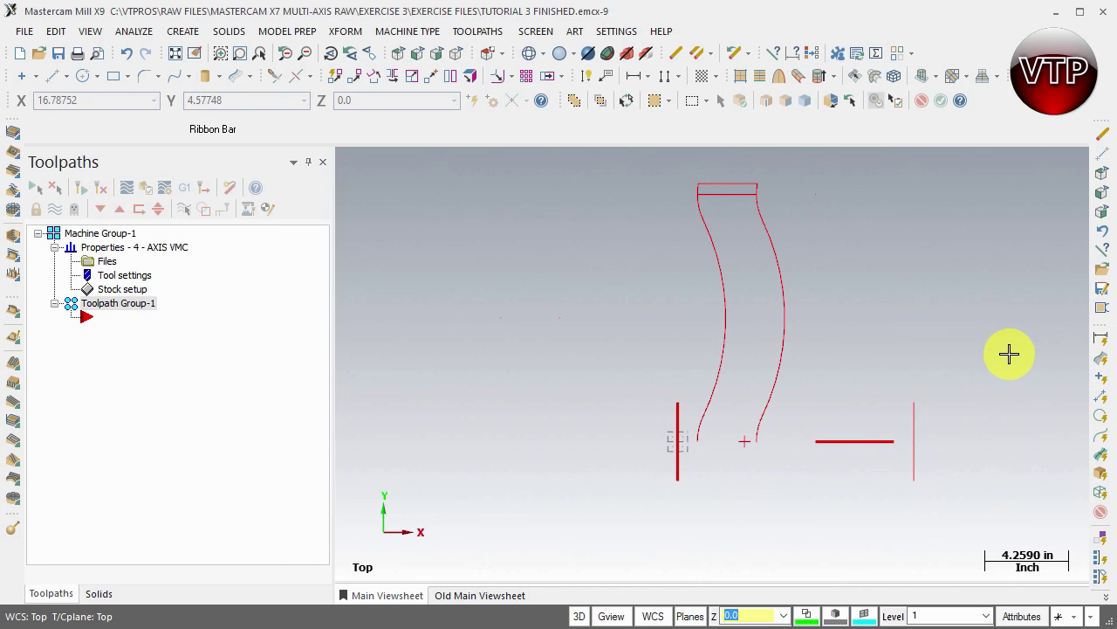
{"action": "scroll", "coordinate": [1011, 354], "scroll_direction": "up", "scroll_amount": 1}
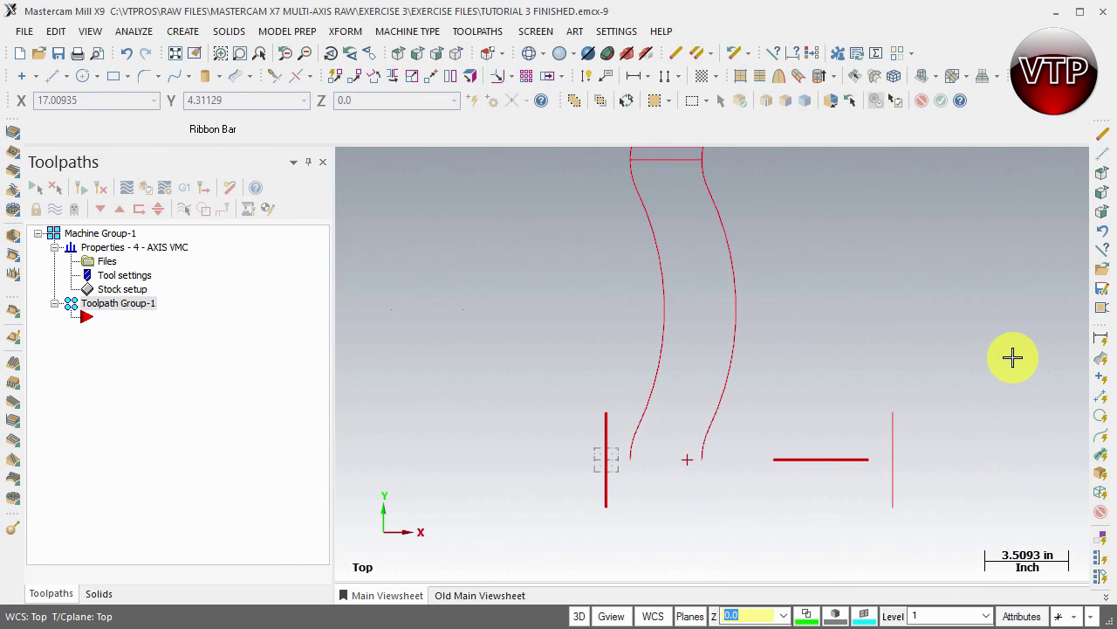